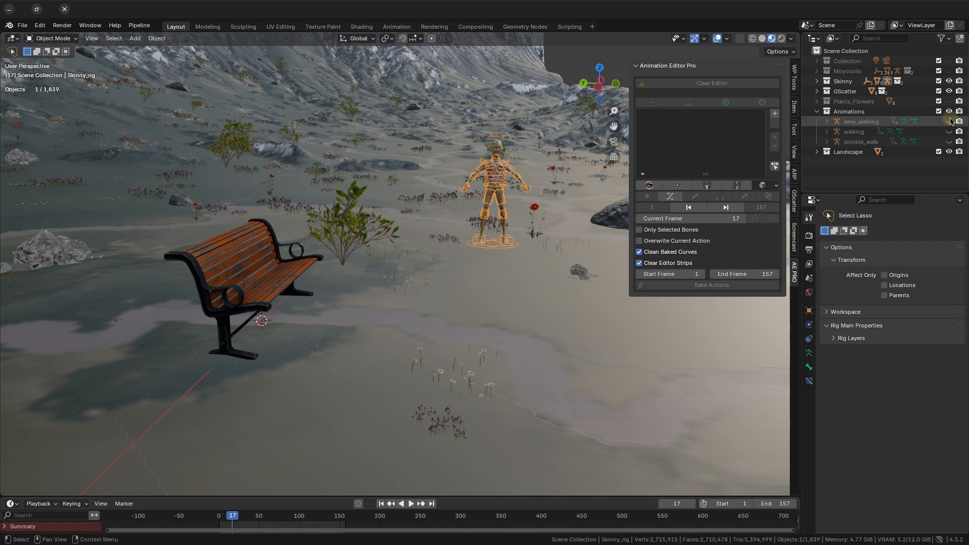
Step: Show the zombie_walk armature in the Animations collection, play its animation from the start, and hide it again
left_click(948, 141)
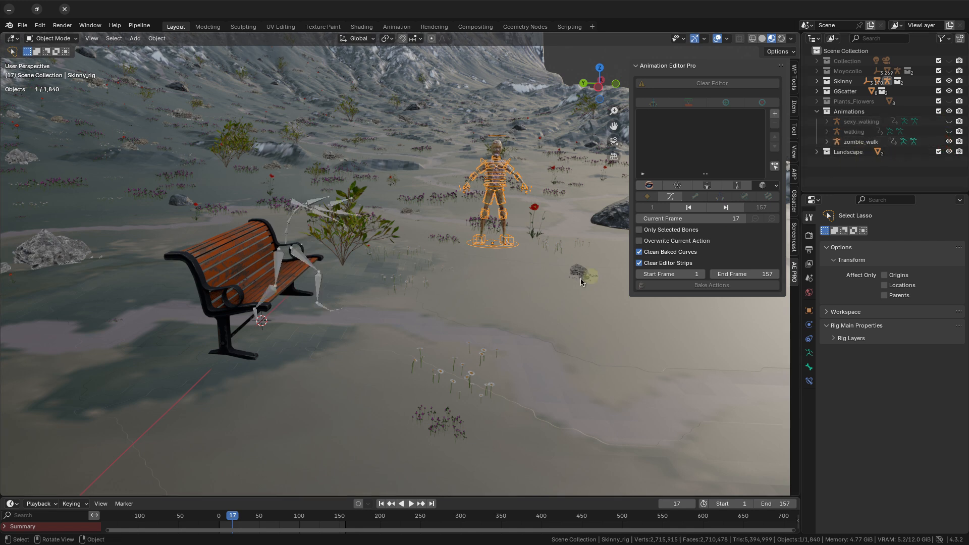
key("shift+Left")
key("space")
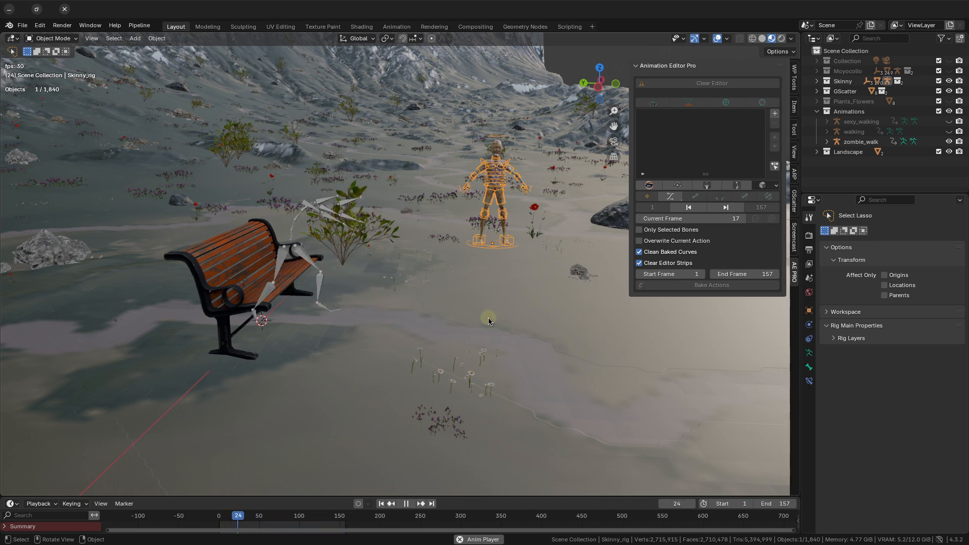
key("space")
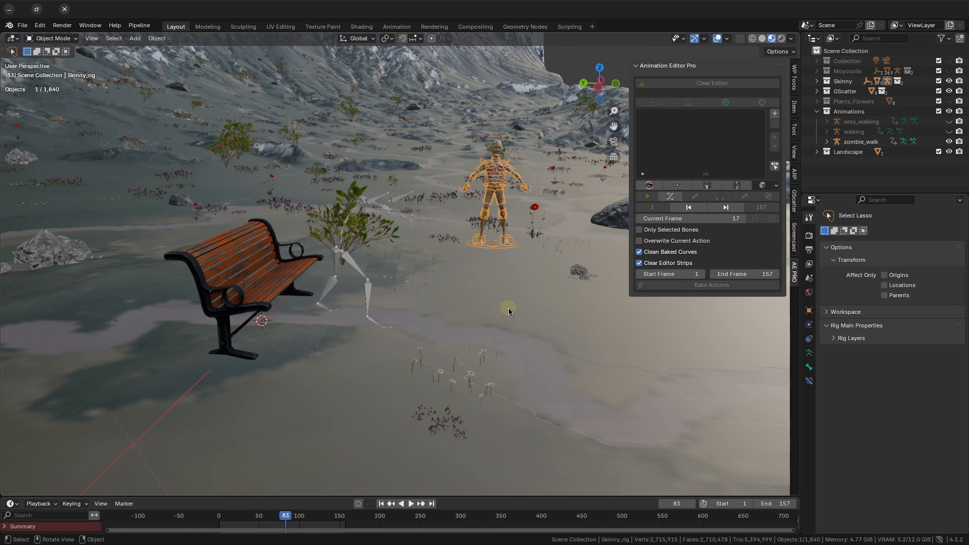
left_click(949, 142)
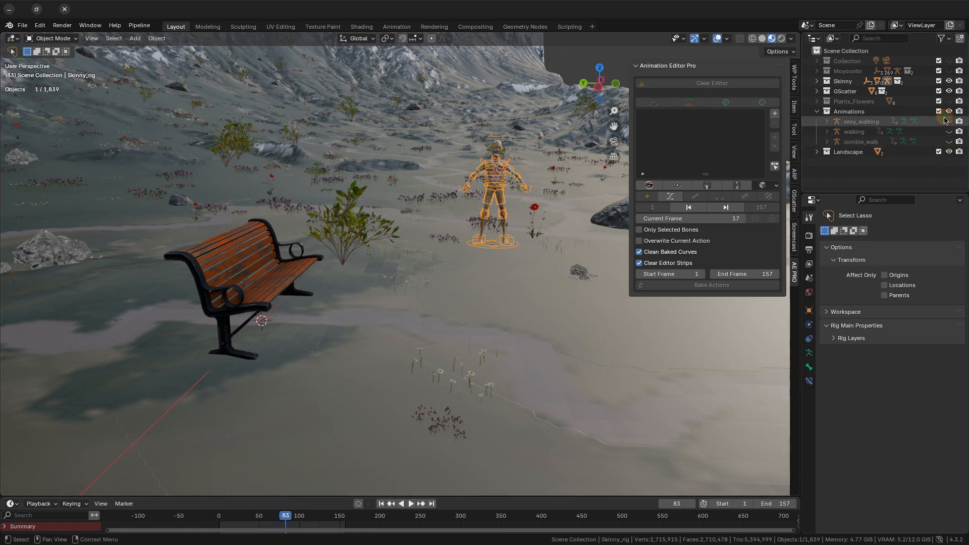
Step: Preview the sexy_walking armature's animation from the start, and hide and collapse the Animations collection
left_click(948, 122)
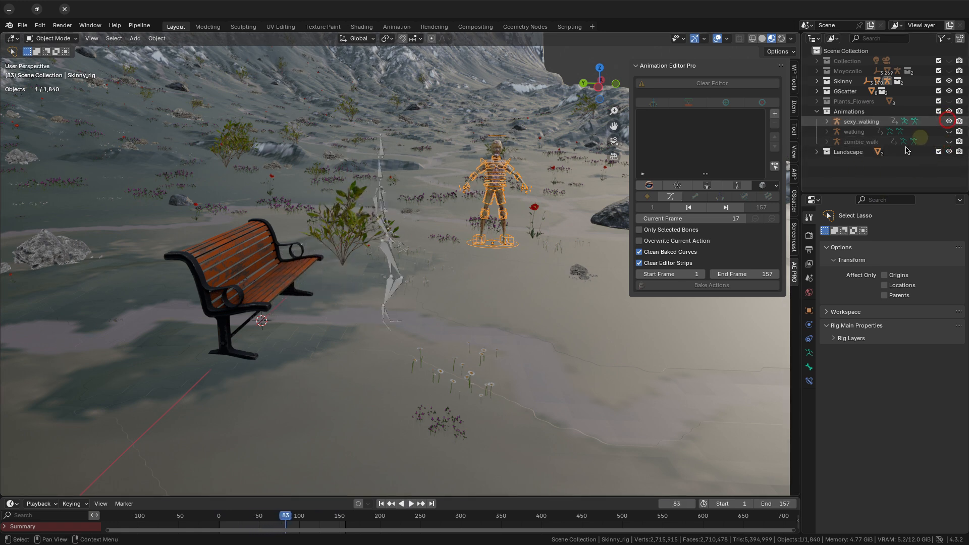
left_click(687, 208)
key("space")
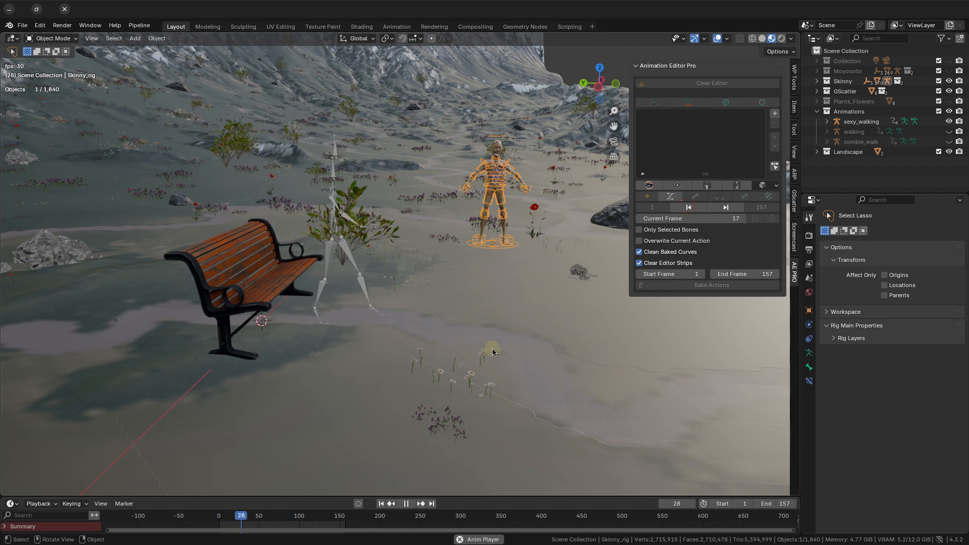
left_click(690, 207)
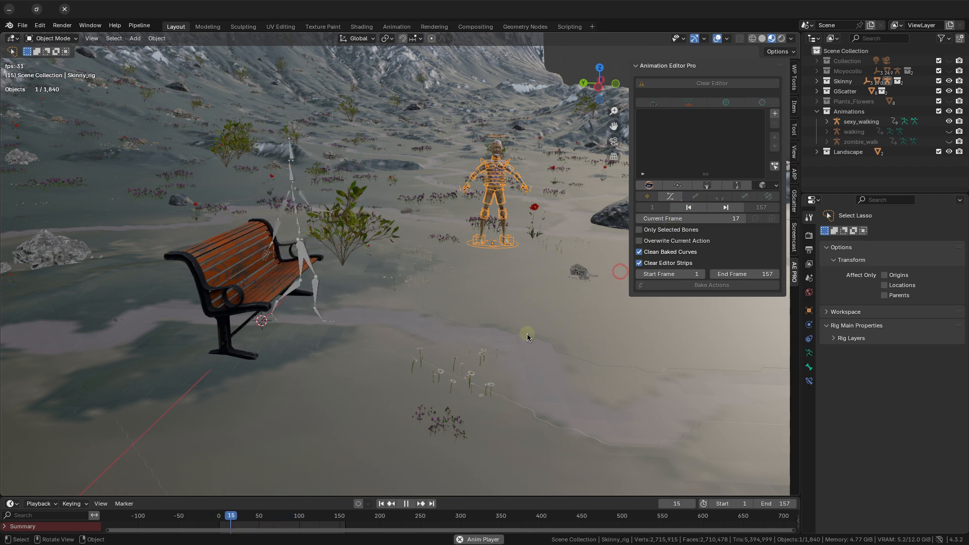
key("space")
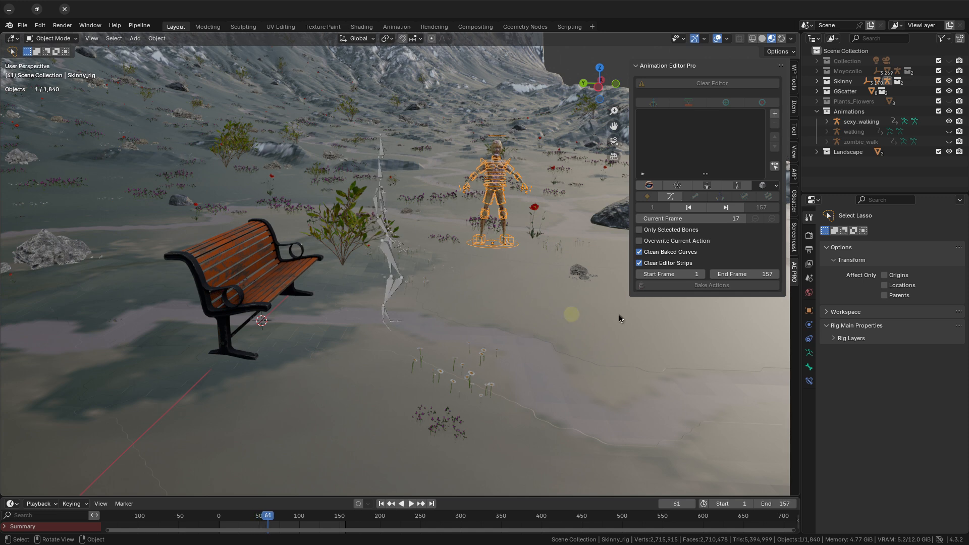
left_click(949, 112)
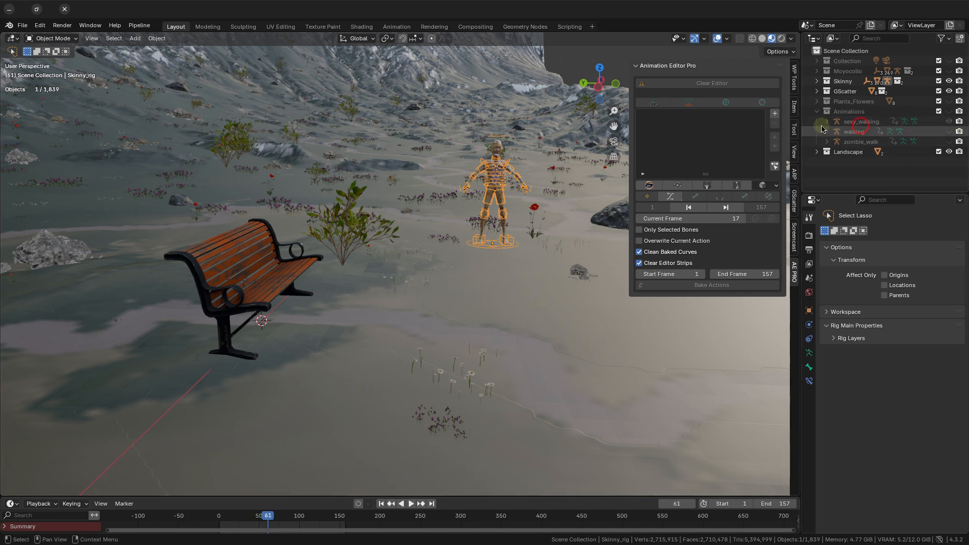
left_click(817, 111)
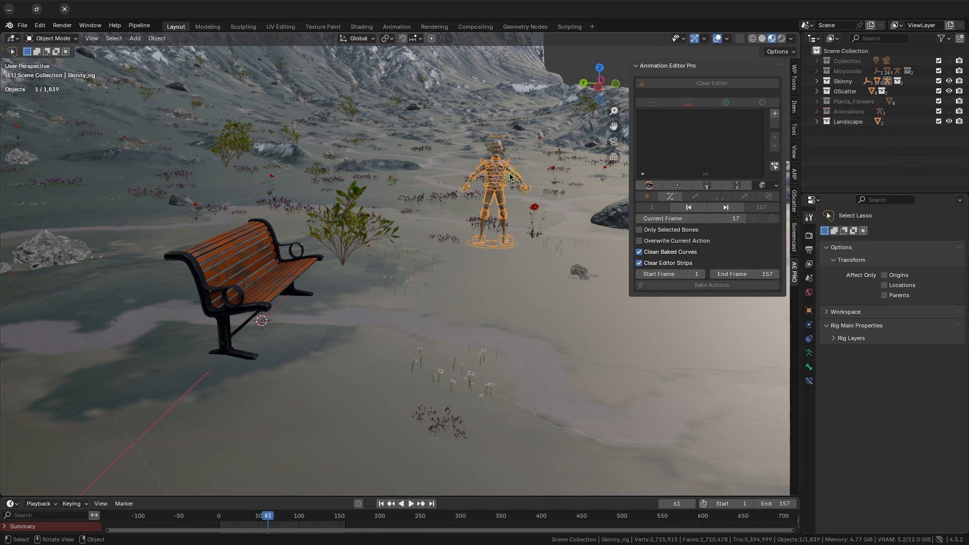
Step: Add the zombie_walk action to the Skinny rig as a strip starting at frame 1 and play it back
left_click(776, 167)
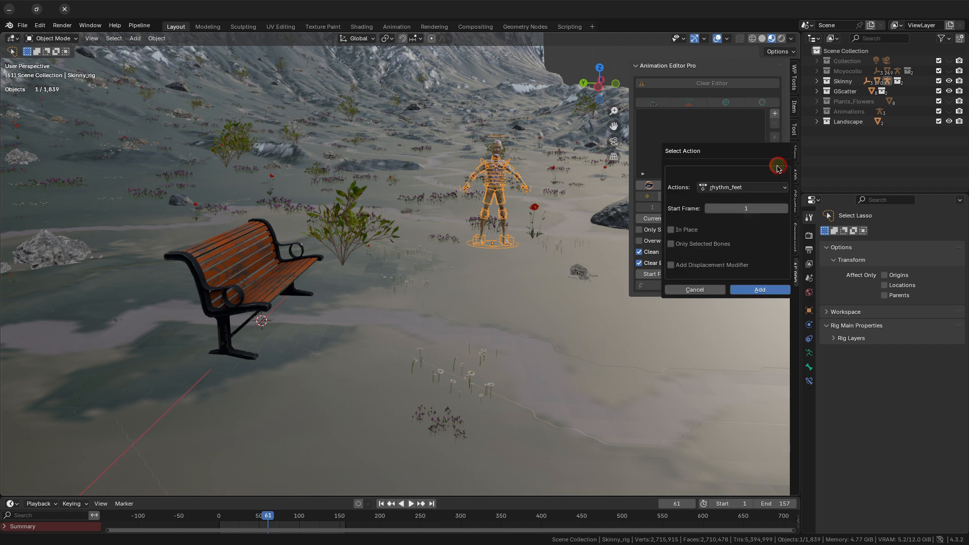
left_click(740, 187)
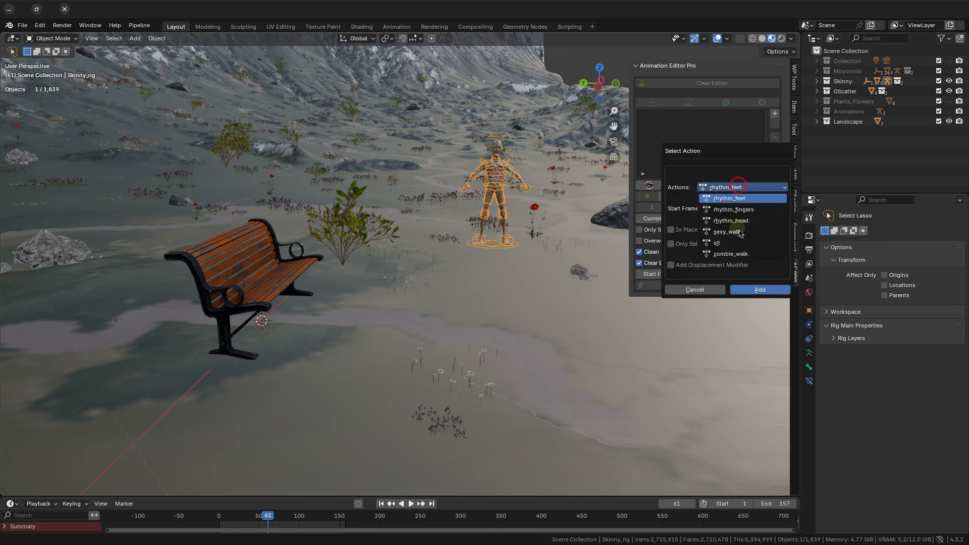
left_click(731, 255)
left_click(755, 290)
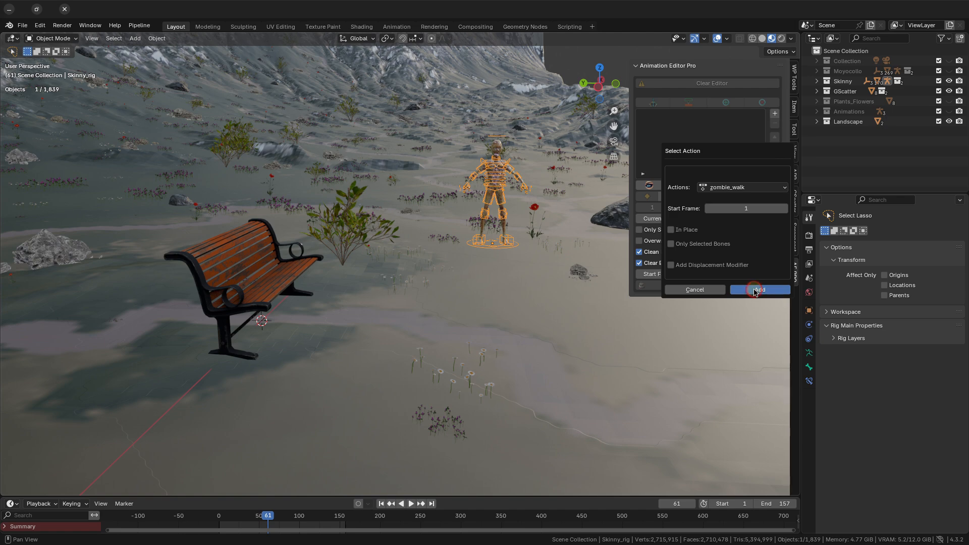
middle_click_drag(516, 290, 463, 341)
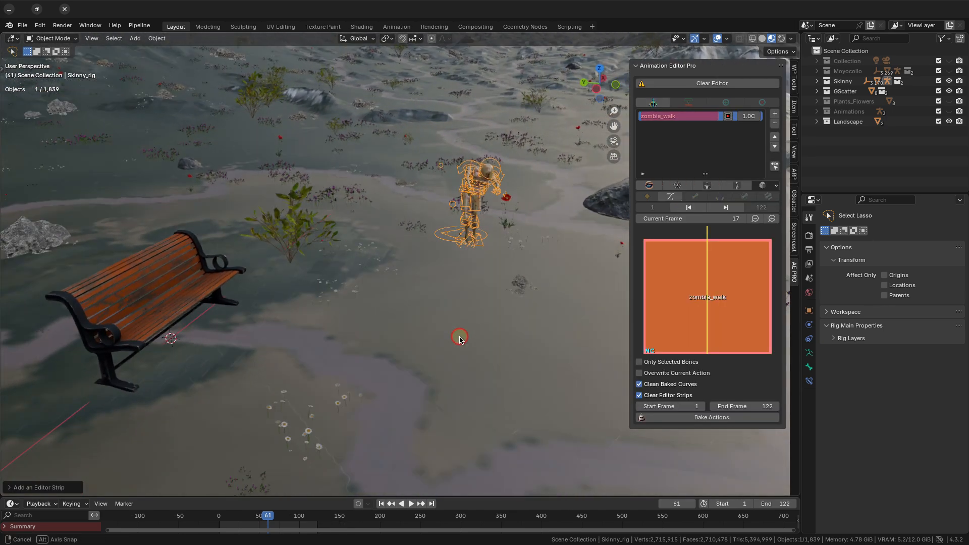
key("space")
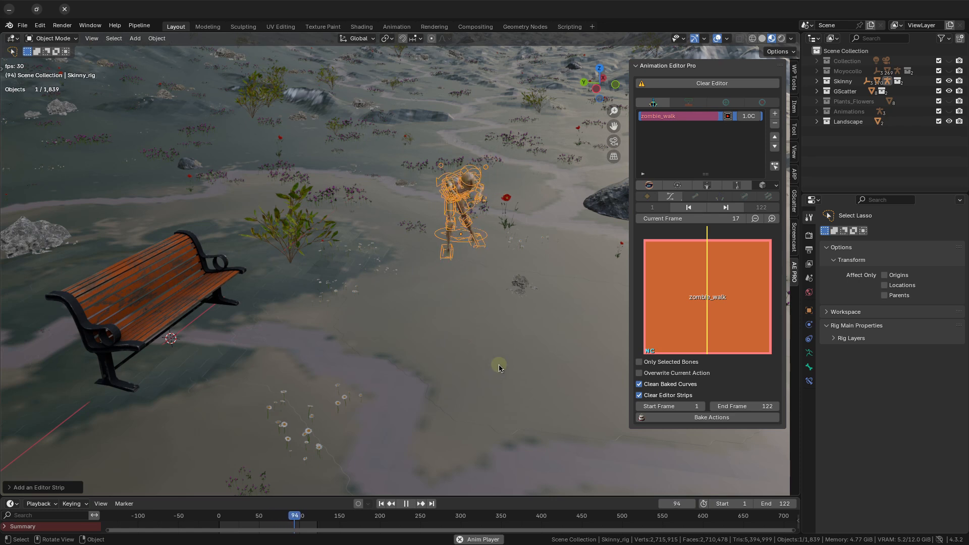
key("space")
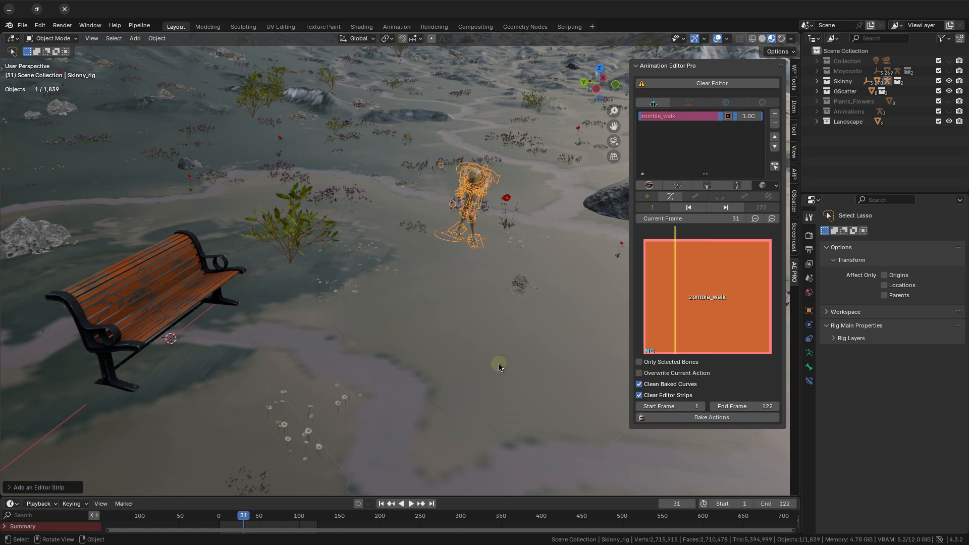
Step: Set the zombie_walk strip's Animation Repeat to 2 and play back the result
left_click(755, 116)
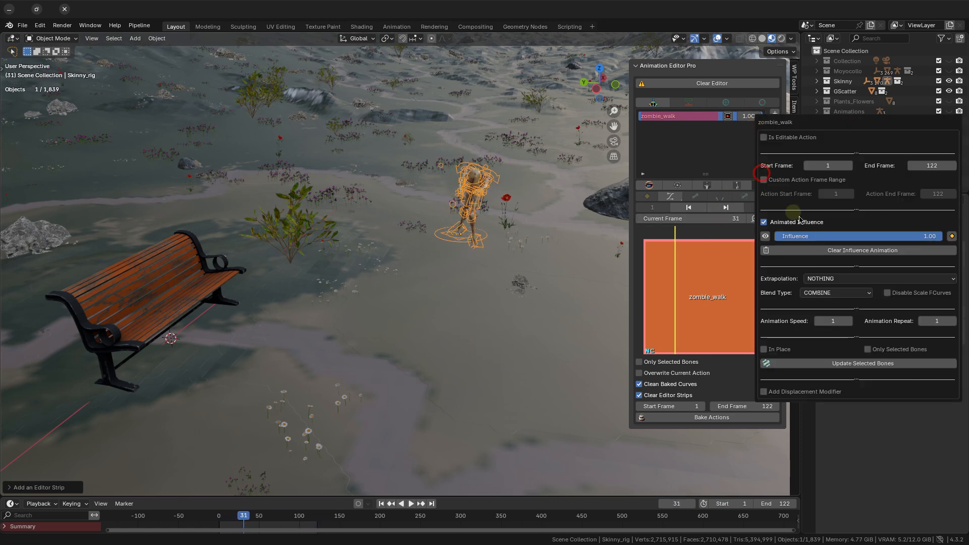
left_click(953, 321)
key("space")
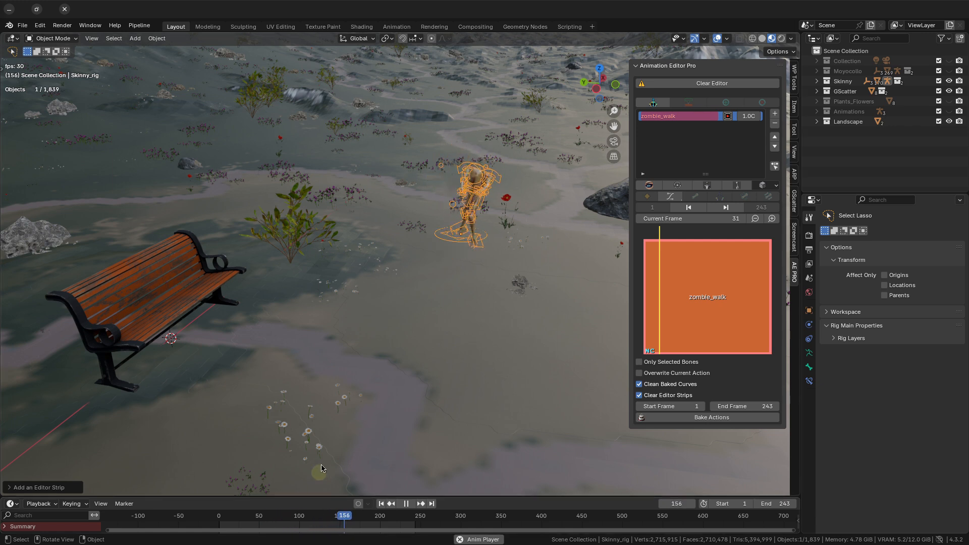
key("space")
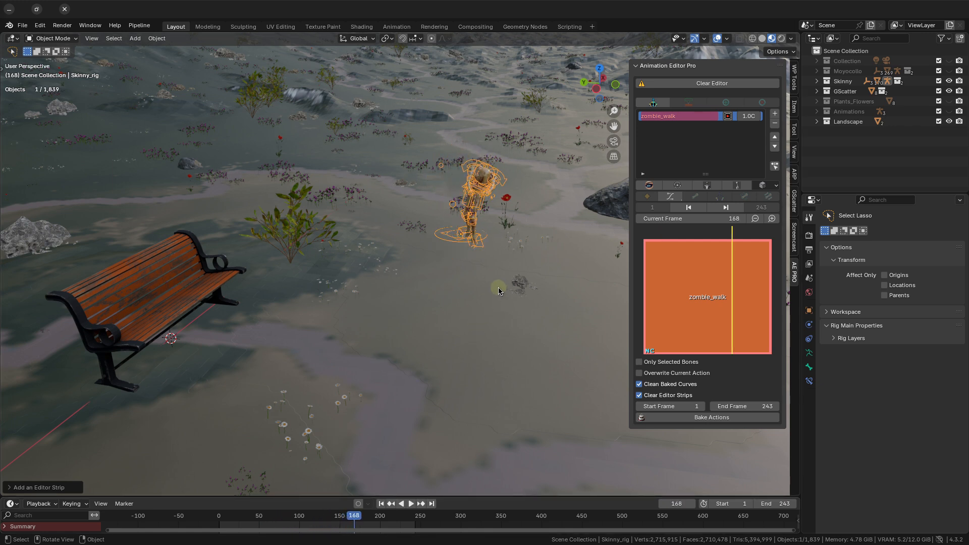
Step: Enable In Place for the zombie_walk strip
middle_click_drag(499, 306, 714, 153, "shift")
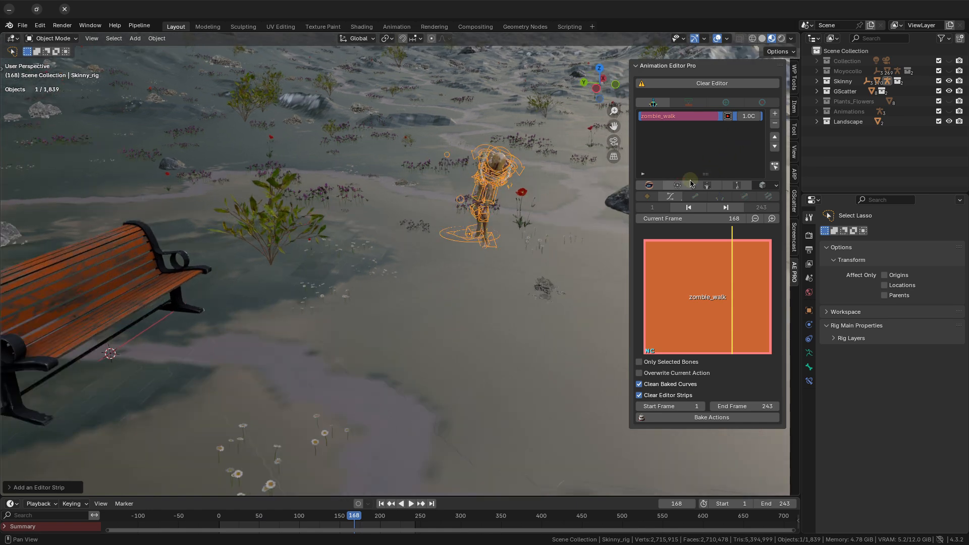
left_click(755, 118)
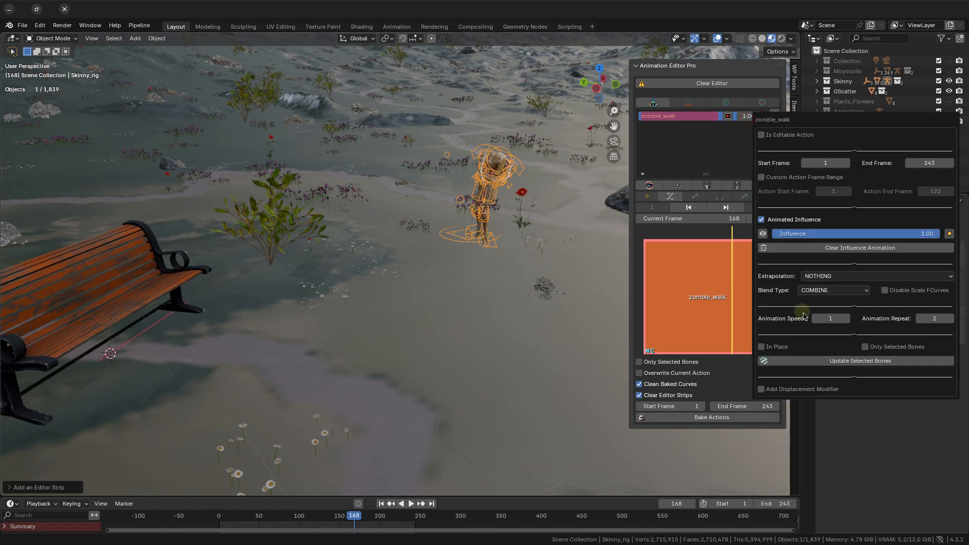
left_click(772, 346)
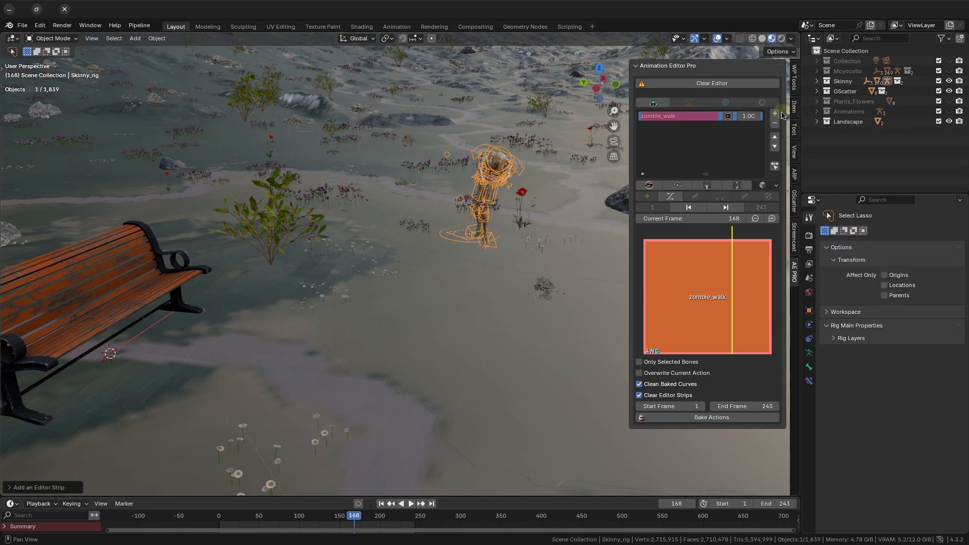
Step: Add a tweak strip at frame 1 with a Linear displacement modifier on c_root_master.x, Location Index Z and speed 0.01
left_click(776, 116)
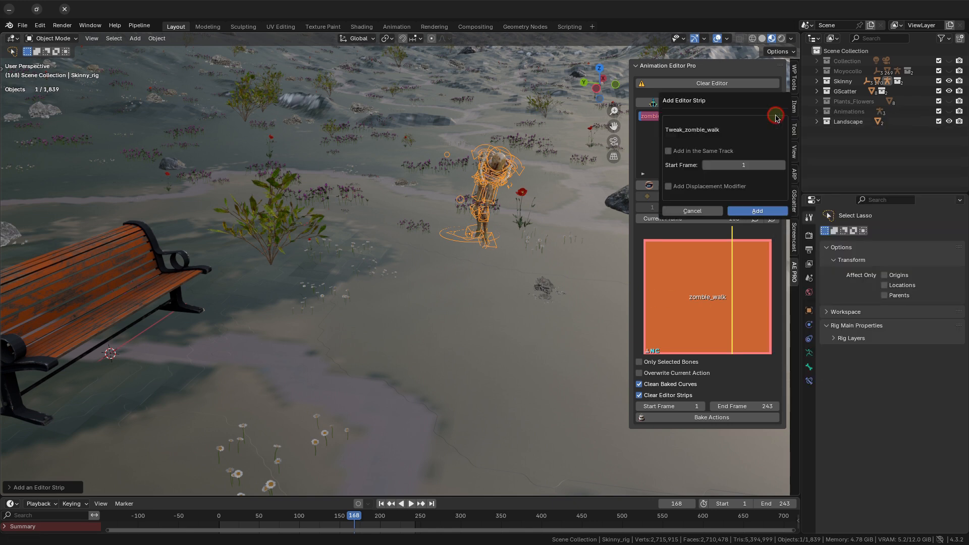
left_click(674, 186)
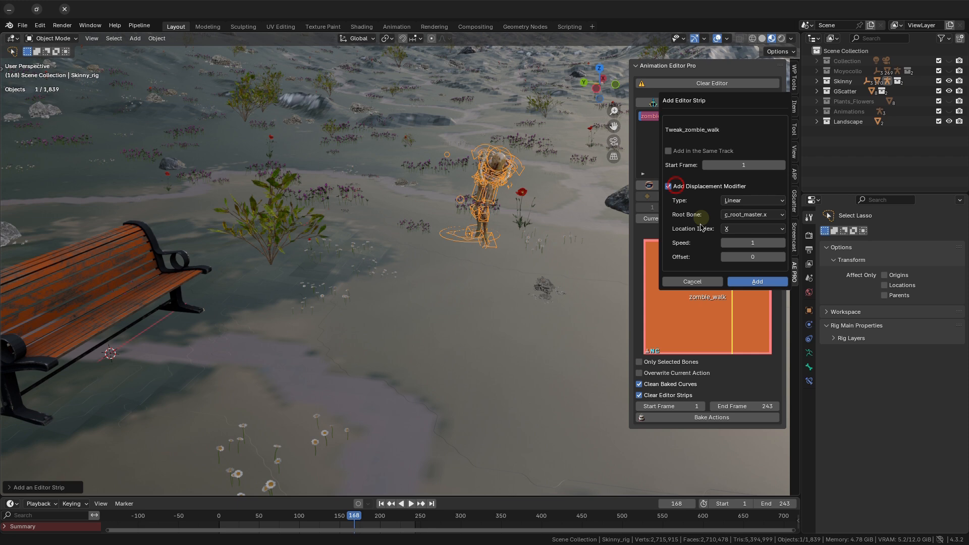
left_click(742, 229)
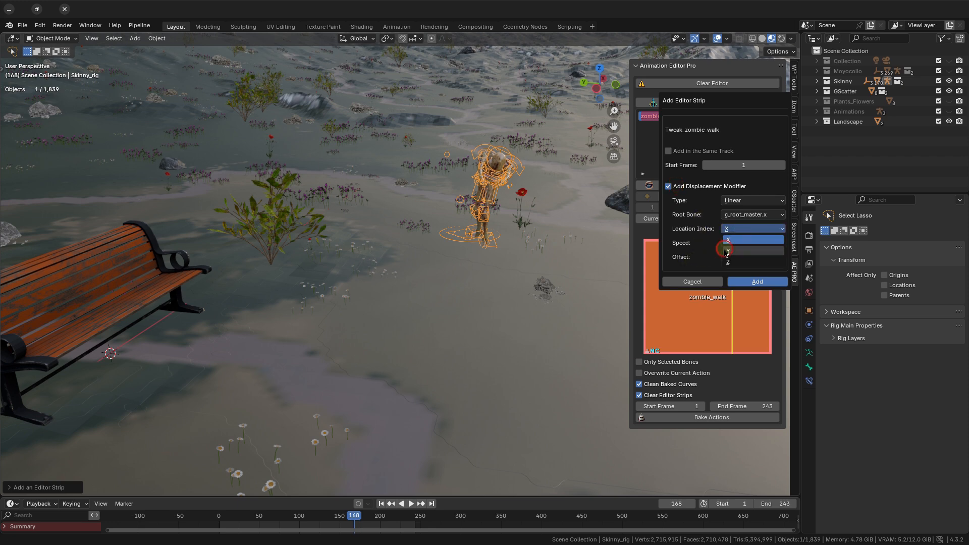
left_click(726, 262)
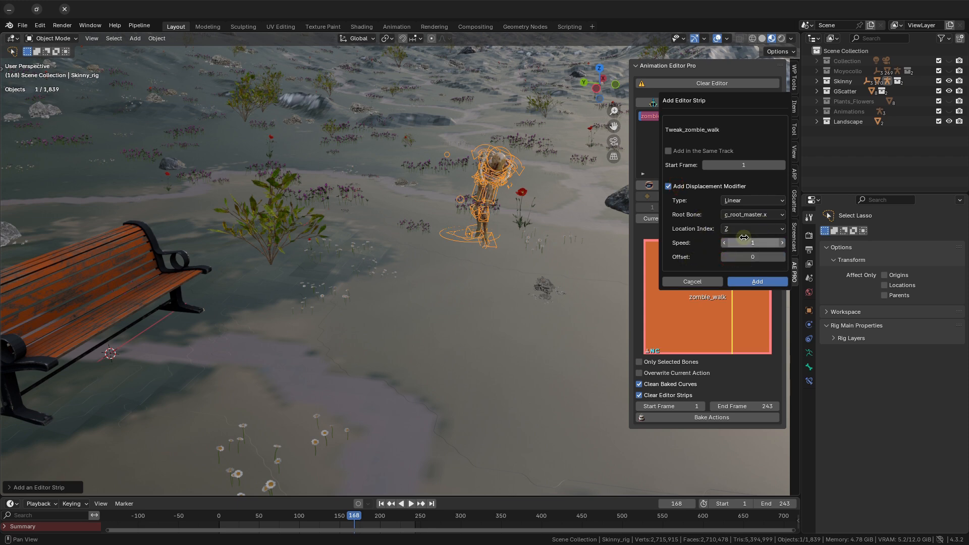
left_click(746, 242)
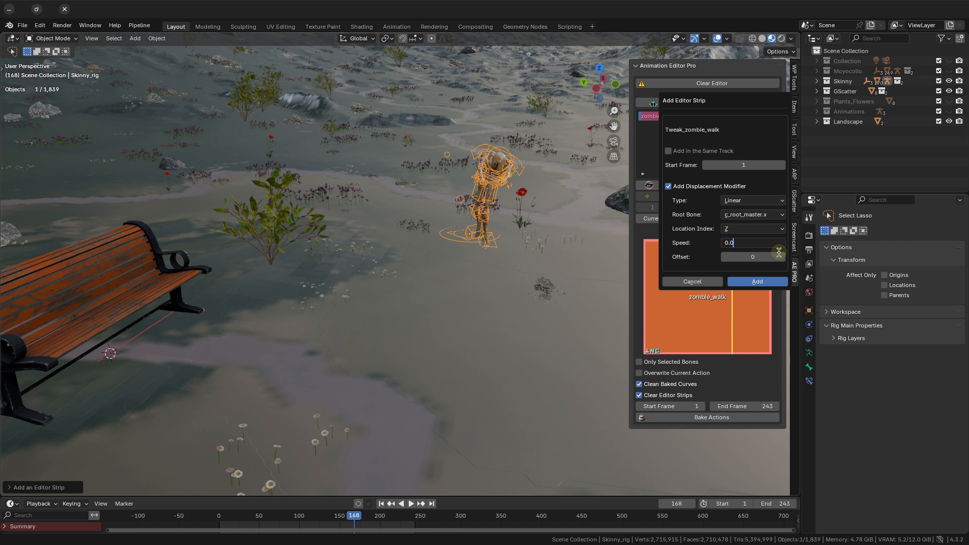
key("Return")
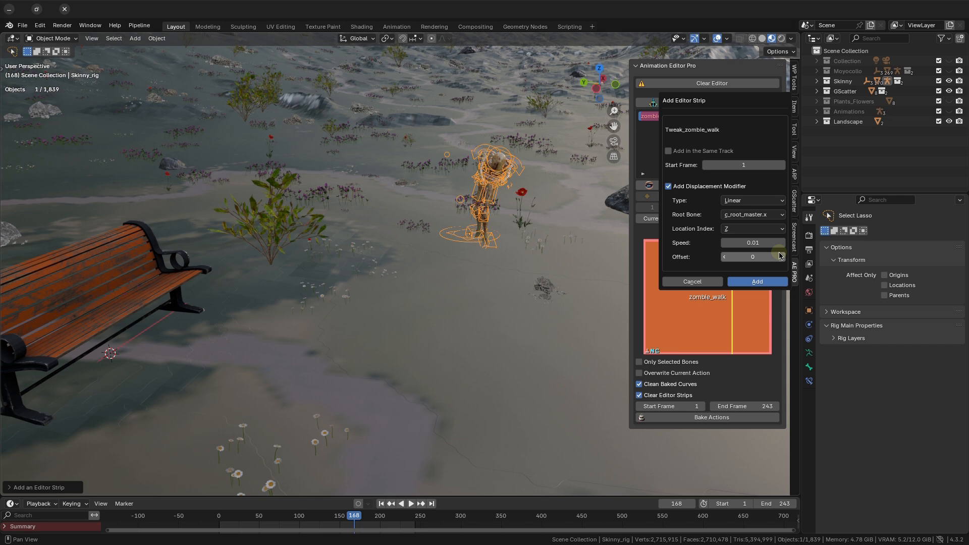
left_click(760, 282)
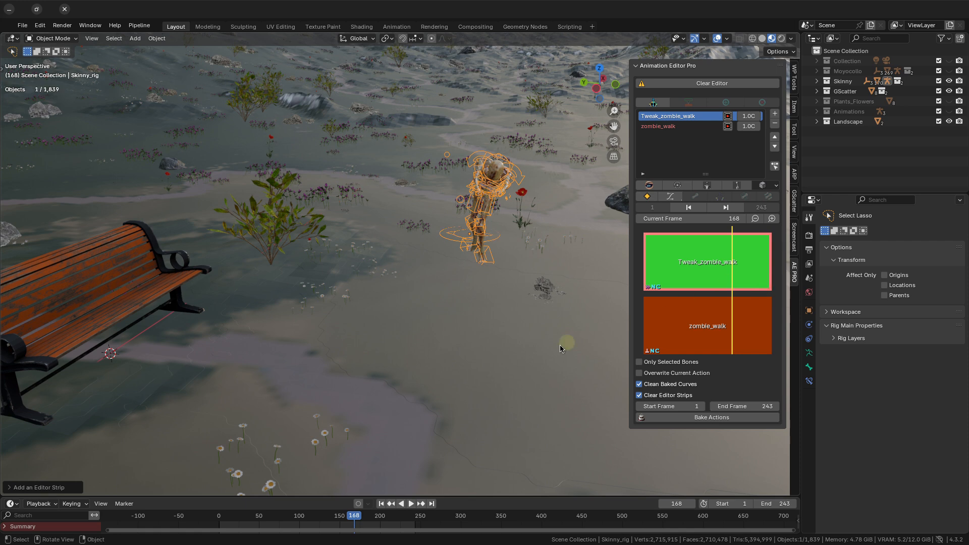
Step: Play back the displaced walk and rename the new tweak strip zombie_disp
key("space")
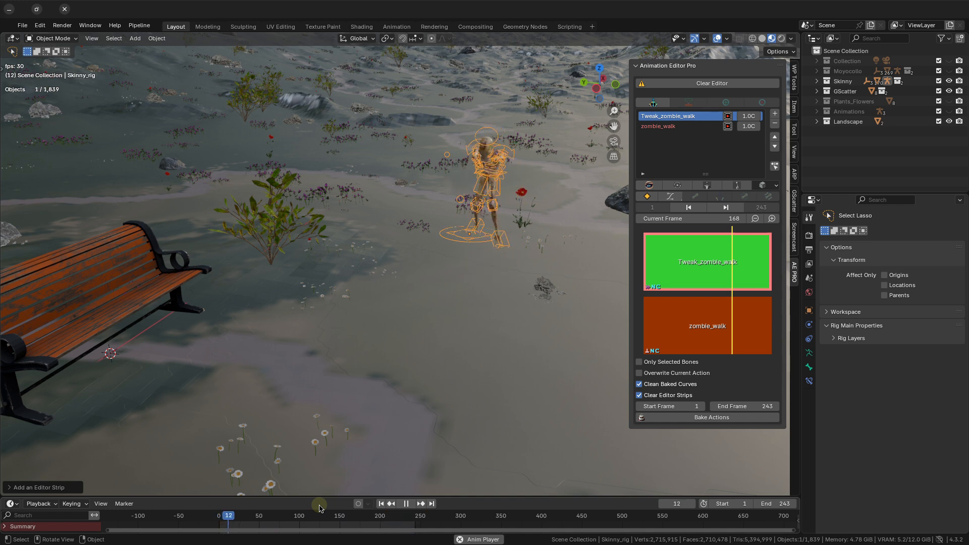
key("space")
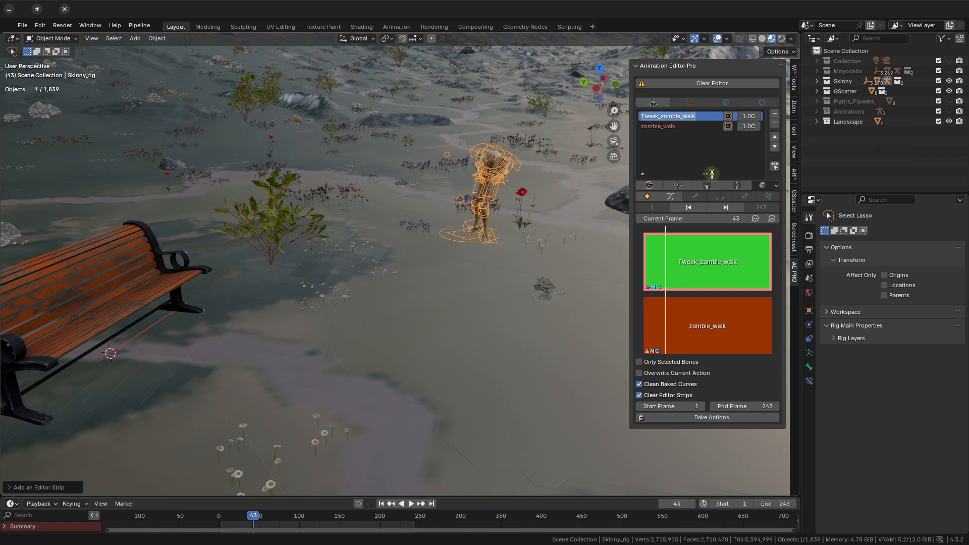
type("zombie_disp")
key("Return")
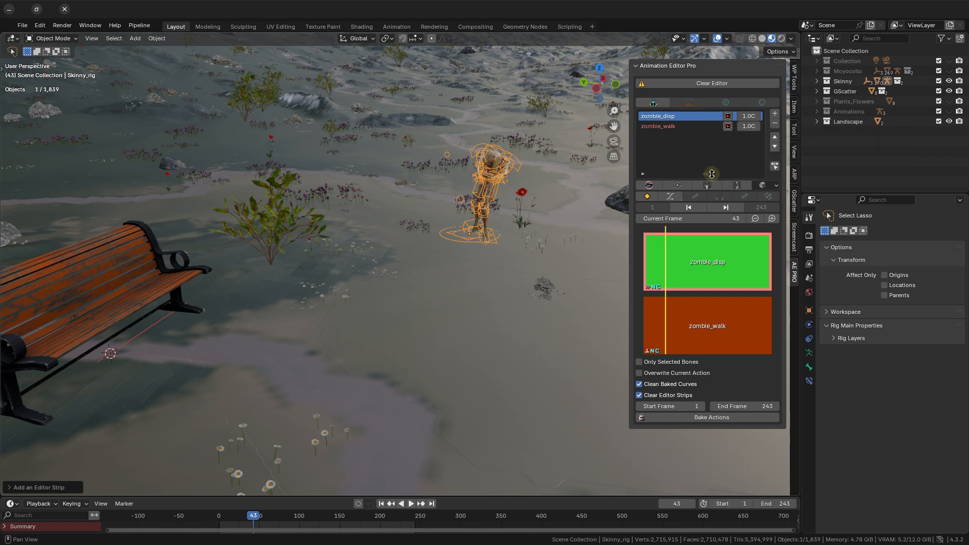
Step: Add another tweak strip starting at frame 228 without a displacement modifier
left_click(775, 113)
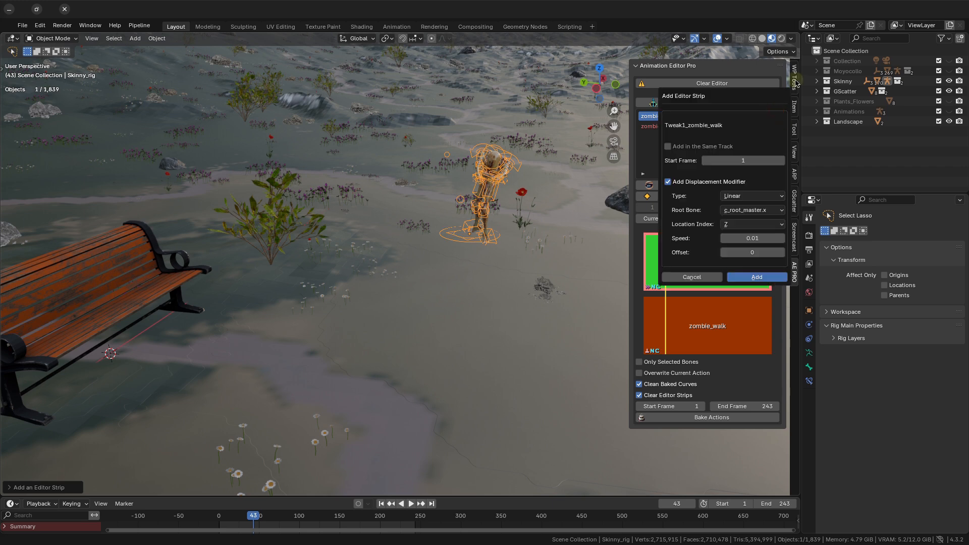
left_click(668, 181)
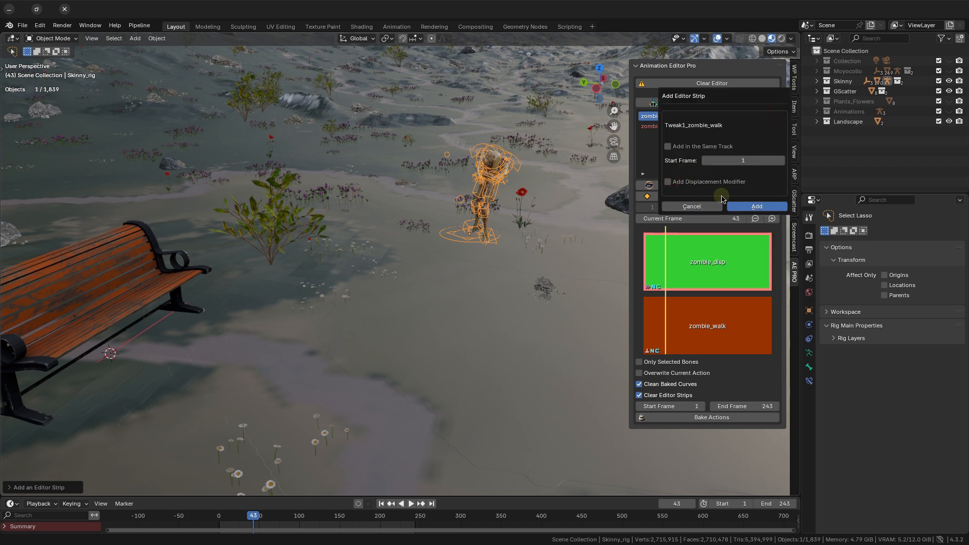
left_click(749, 161)
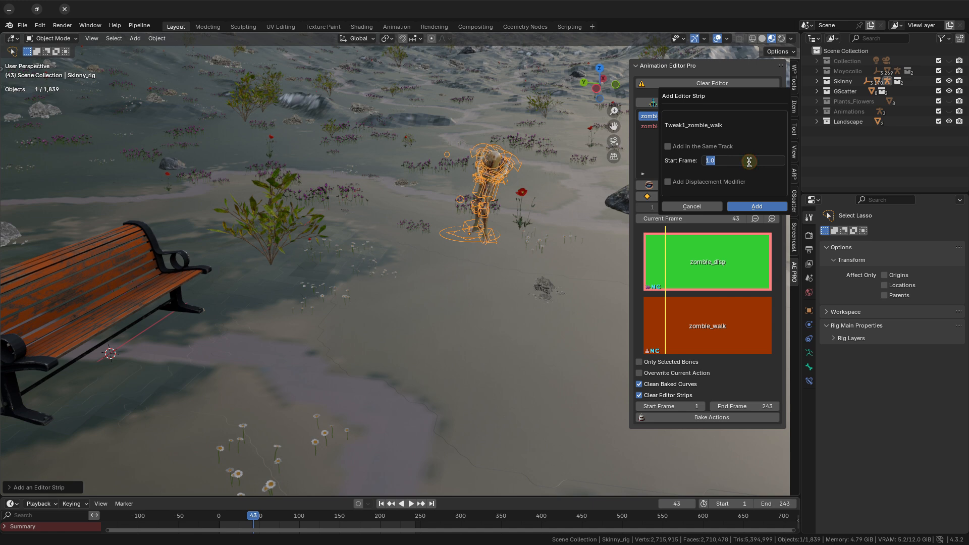
type("228")
left_click(734, 122)
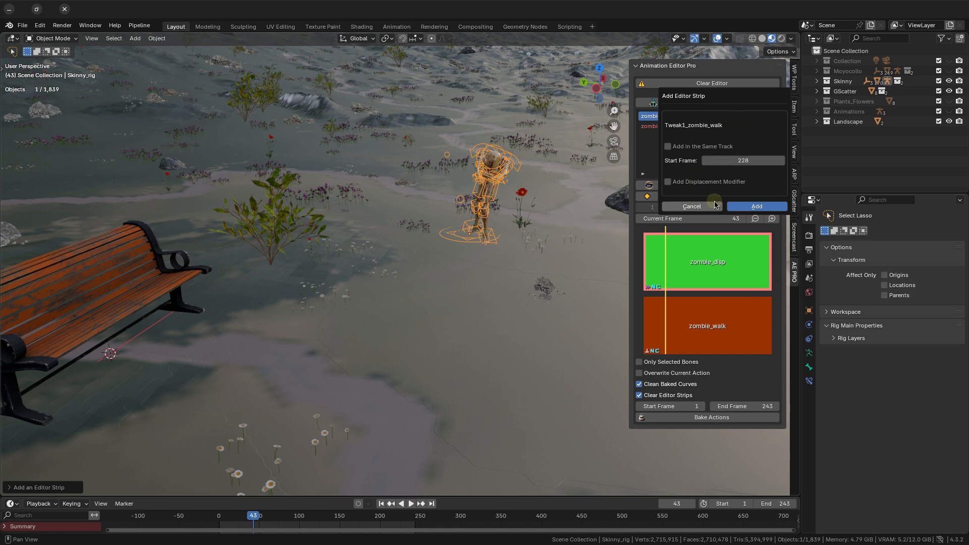
left_click(769, 206)
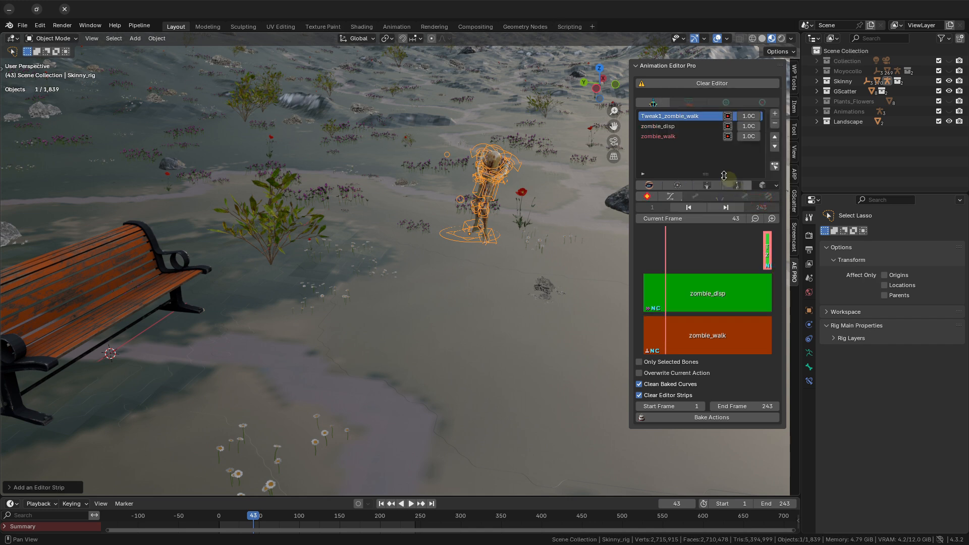
Step: Rename the new tweak strip turn_head
double_click(679, 116)
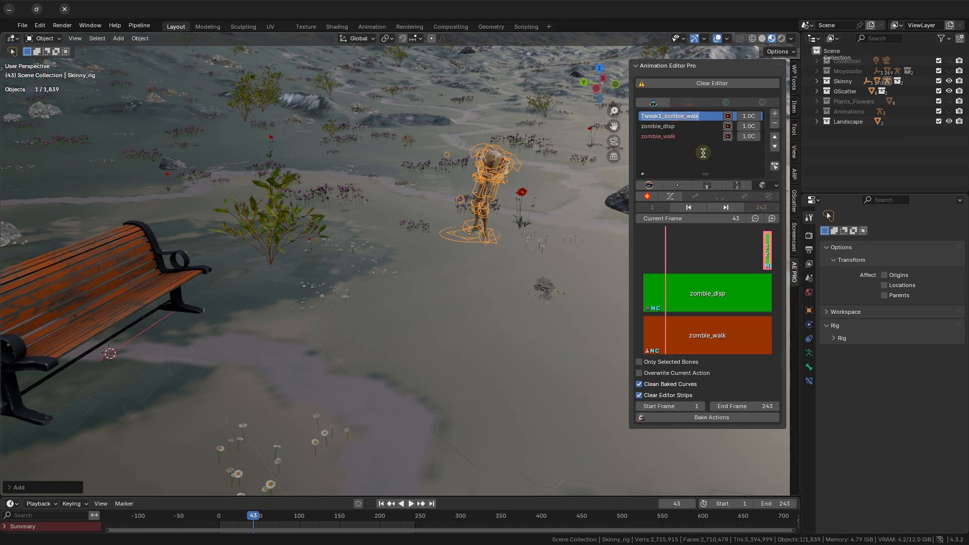
type("turn_hea")
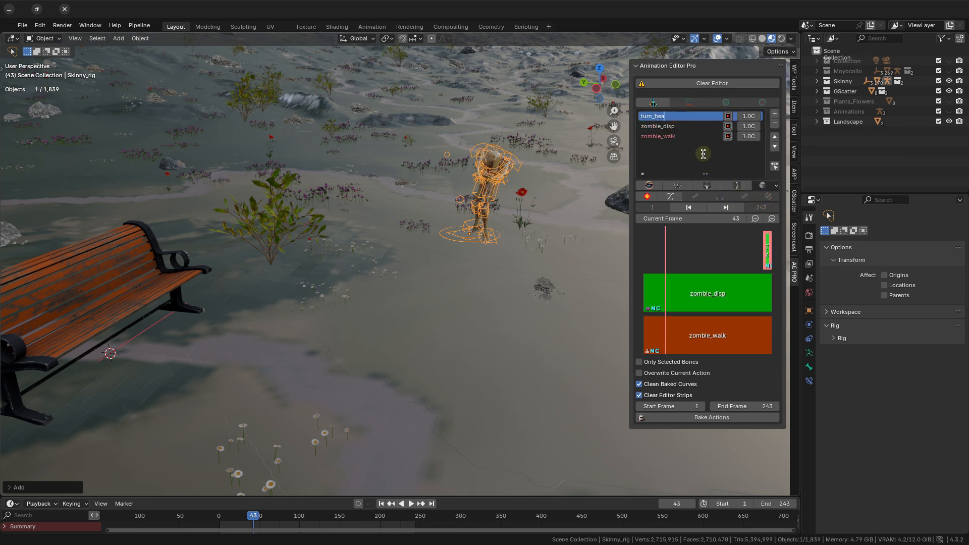
type("d")
left_click(703, 154)
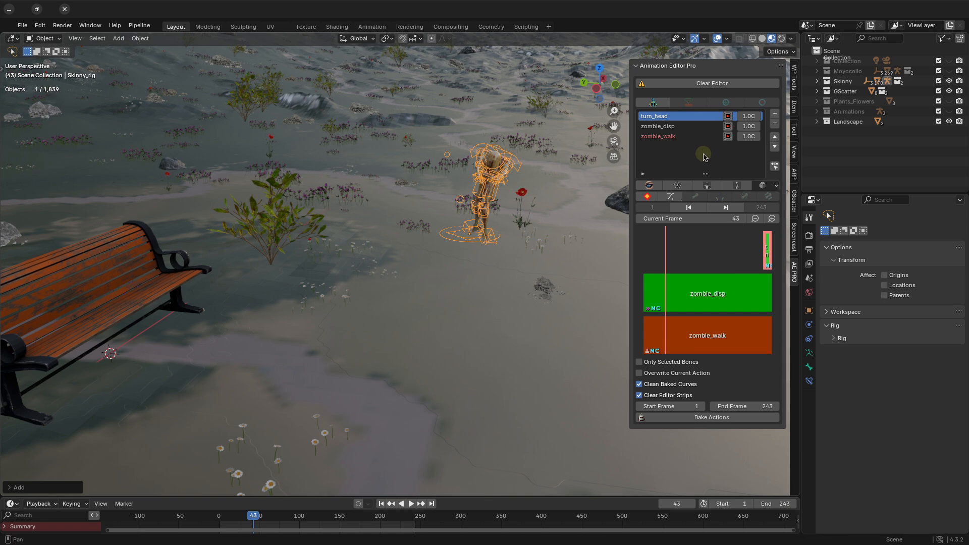
Step: Give the turn_head strip a custom action frame range from 228 to 278
left_click(750, 117)
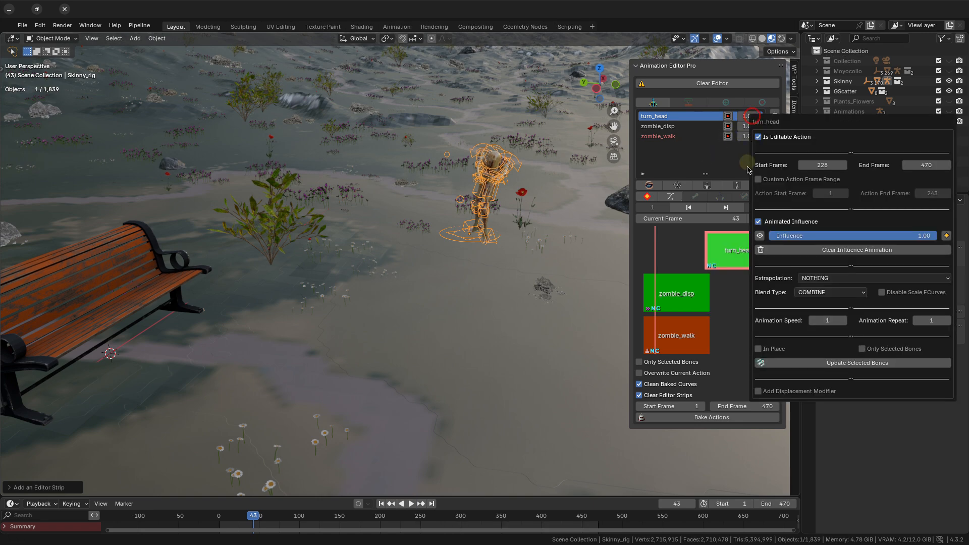
left_click(924, 163)
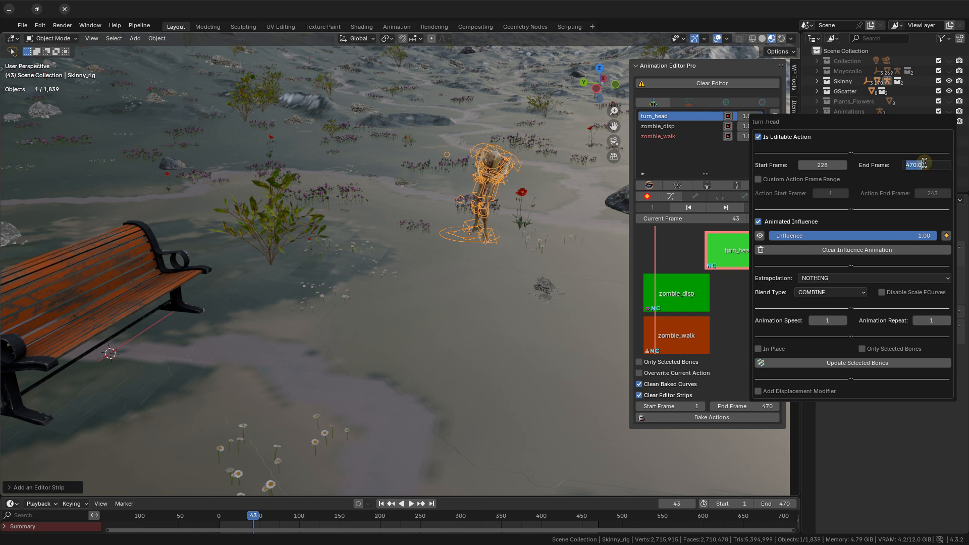
type("278")
key("Return")
left_click(770, 179)
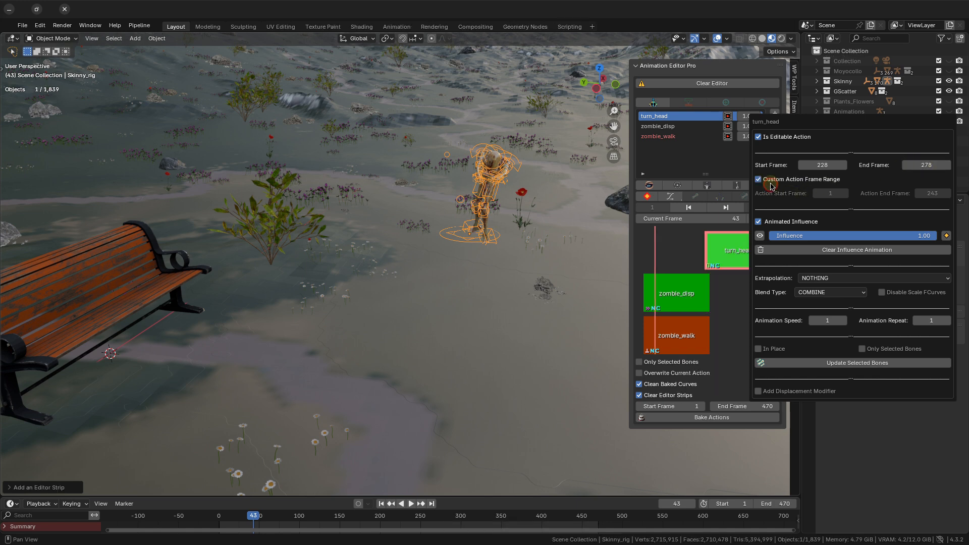
left_click(833, 193)
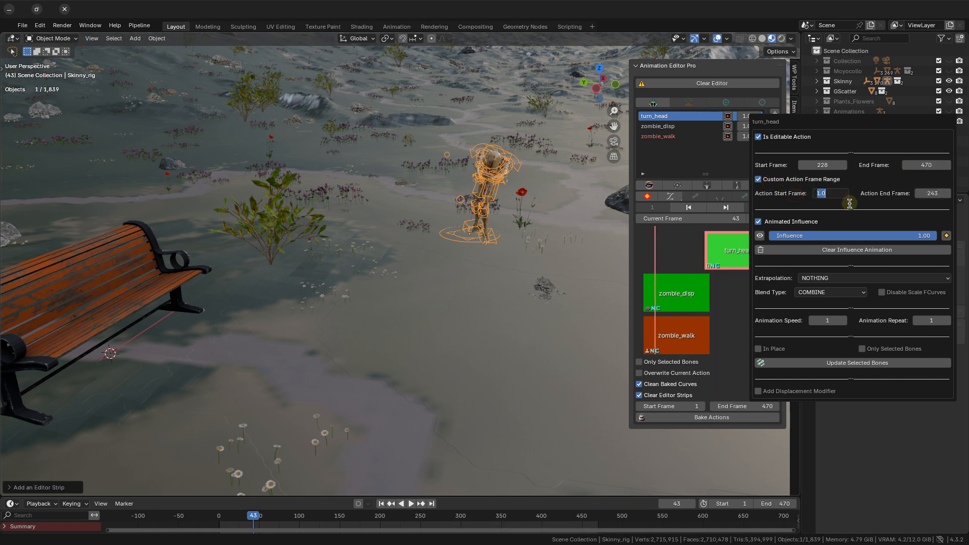
type("228")
key("Return")
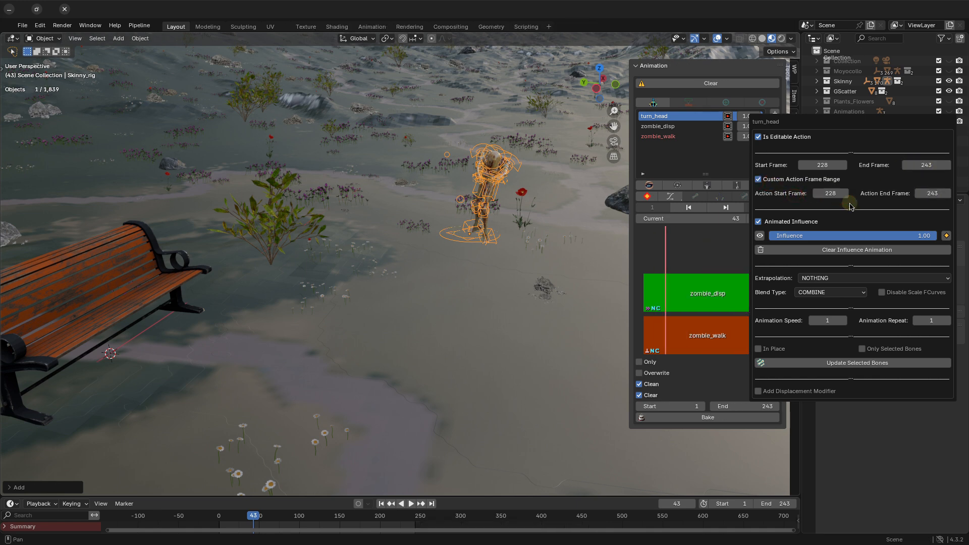
left_click(935, 196)
type("278")
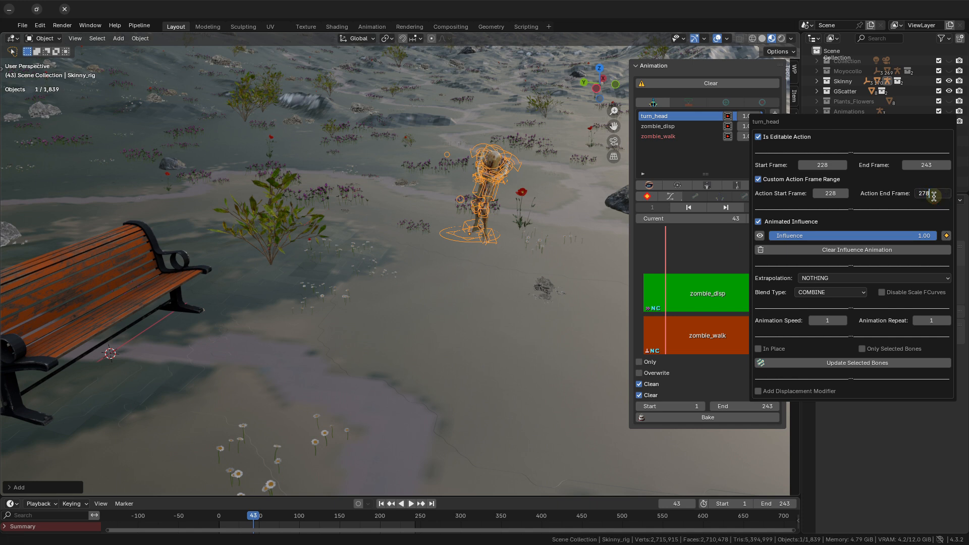
key("Return")
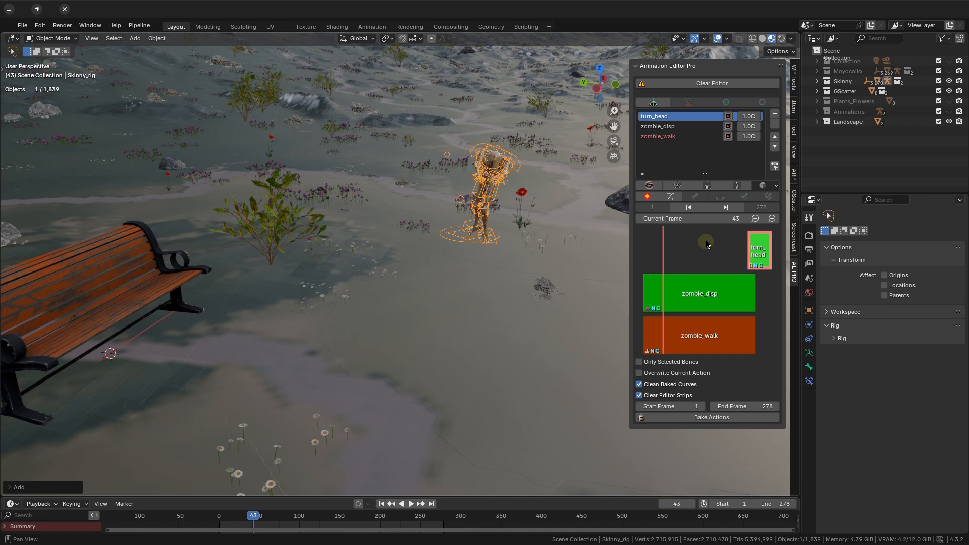
Step: Go to frame 228, select the c_head.x bone in Pose Mode and insert a keyframe for it
left_click_drag(677, 218, 518, 218)
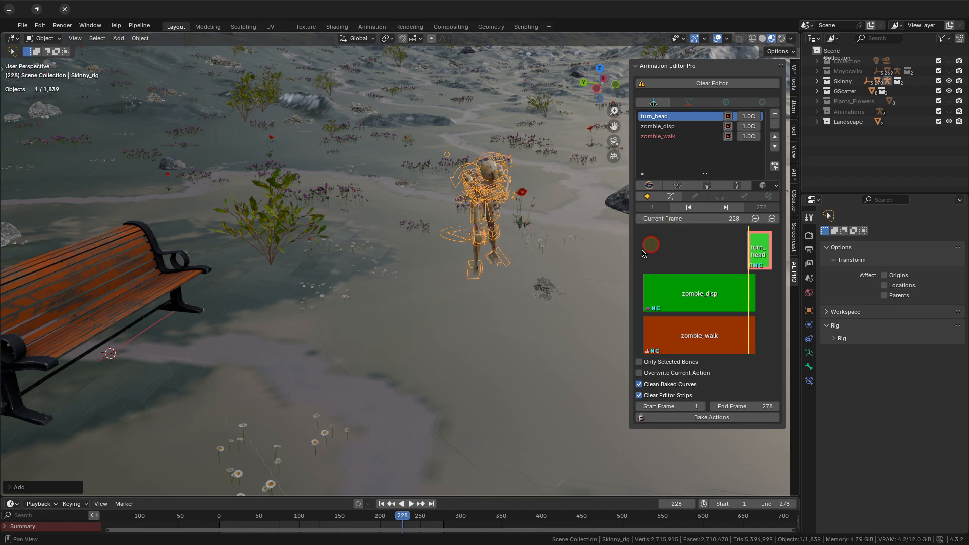
middle_click_drag(249, 283, 368, 331)
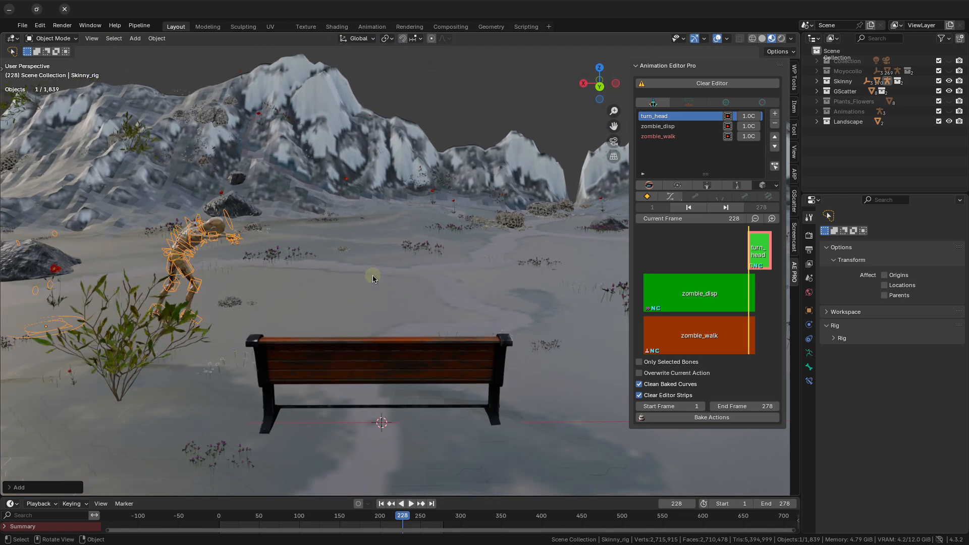
key("ctrl+Tab")
left_click(233, 235)
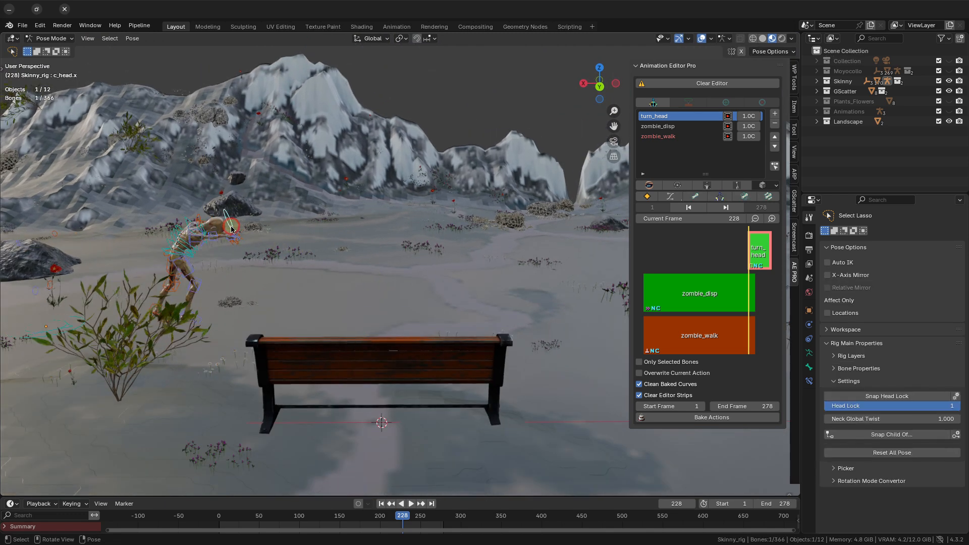
left_click(648, 197)
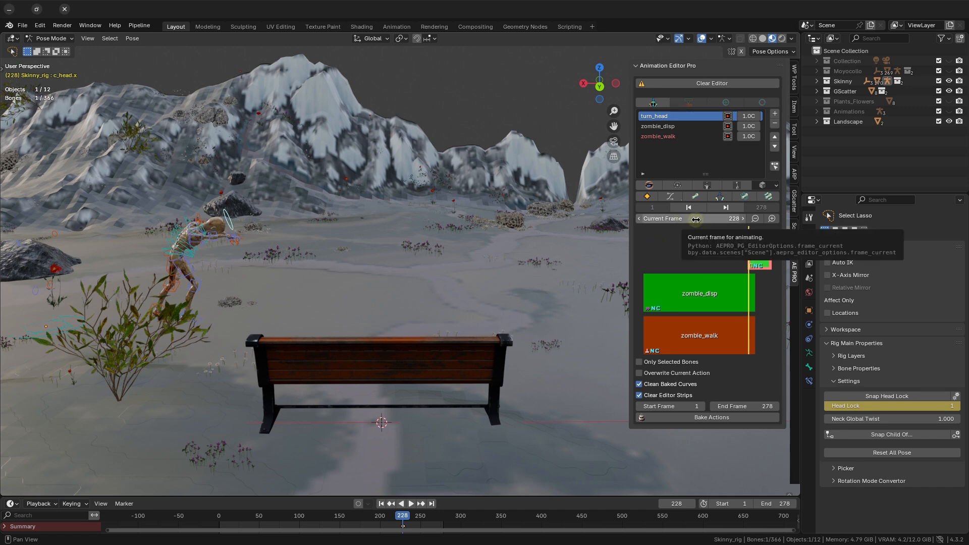
Step: Set the Extrapolation of both the zombie_walk and zombie_disp strips to HOLD_FORWARD
left_click_drag(696, 219, 472, 218)
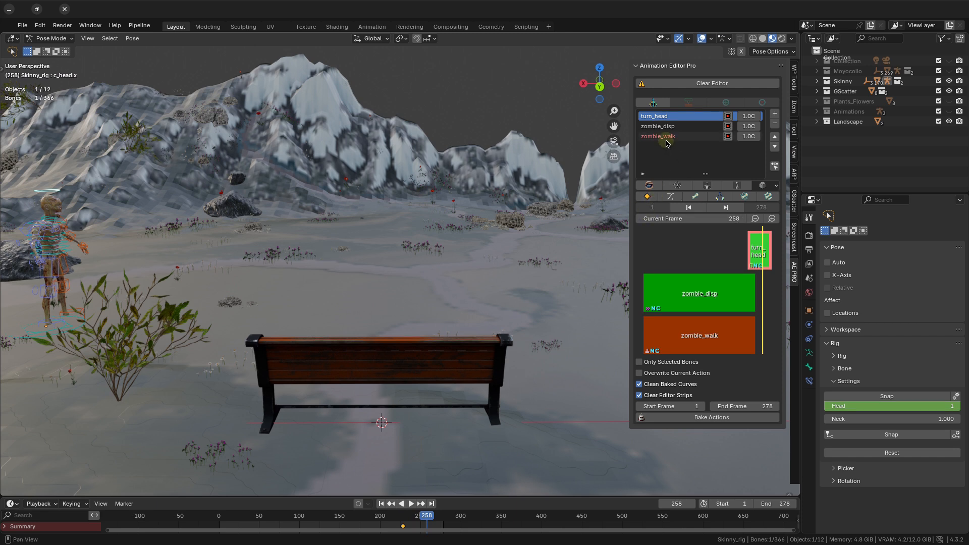
left_click(742, 141)
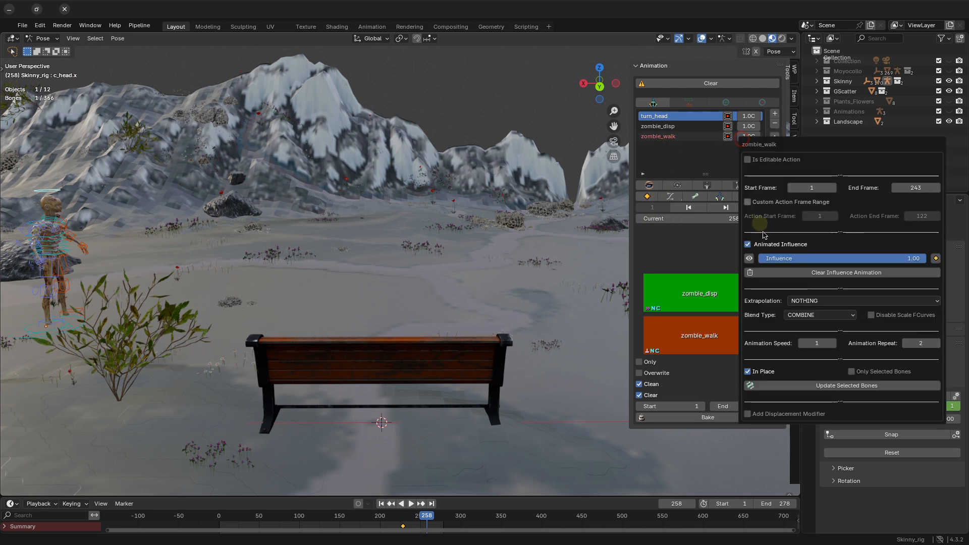
left_click(812, 302)
left_click(814, 334)
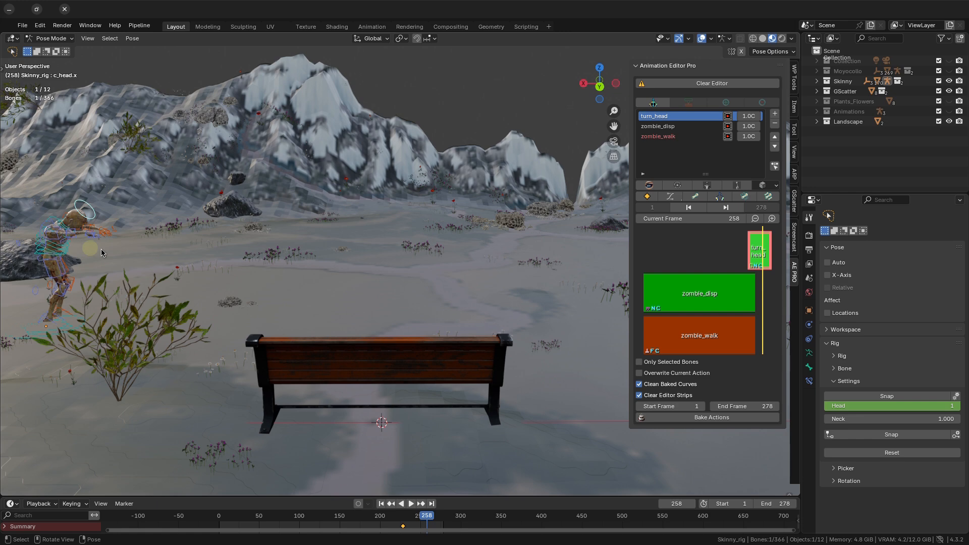
left_click(753, 128)
left_click(831, 286)
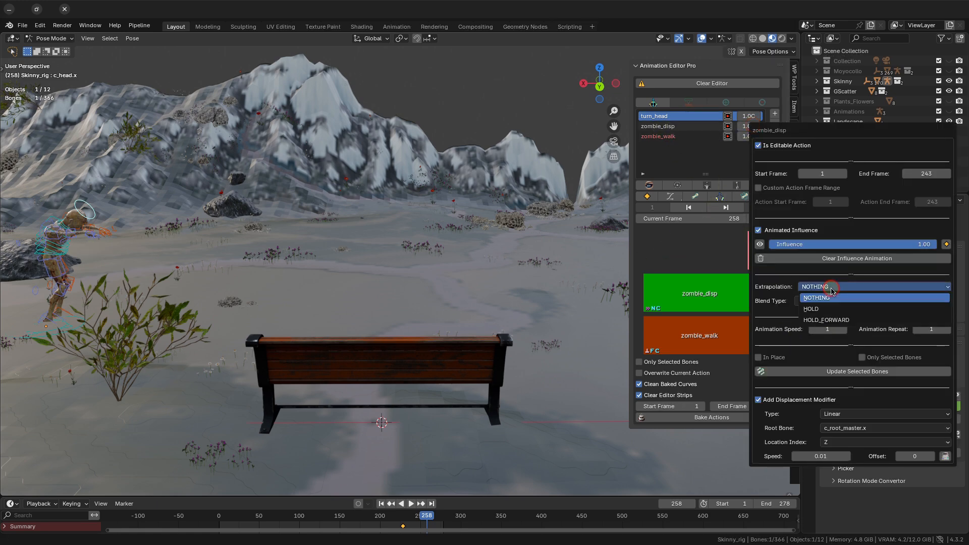
left_click(826, 320)
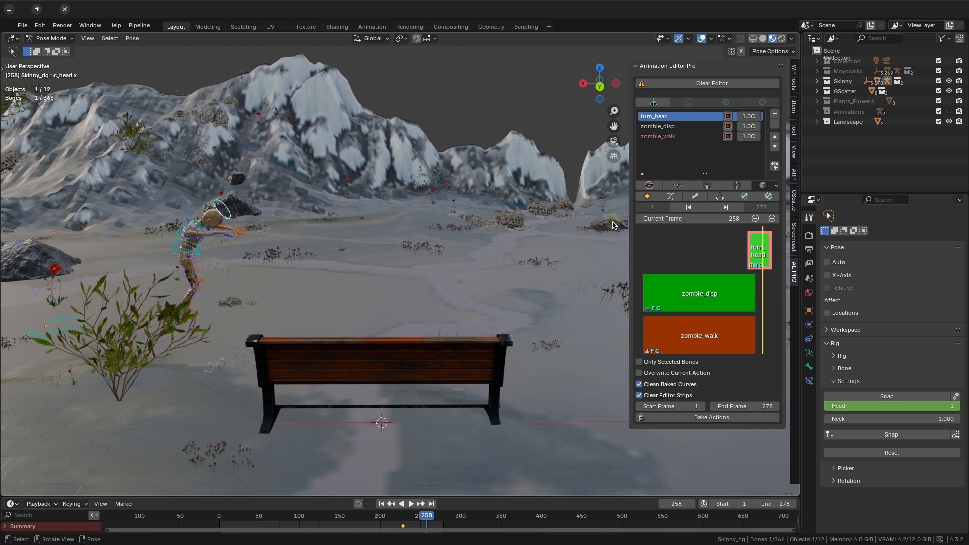
Step: At frame 253, rotate the c_head.x bone by about -23° and key the pose
left_click(639, 221)
left_click(639, 221)
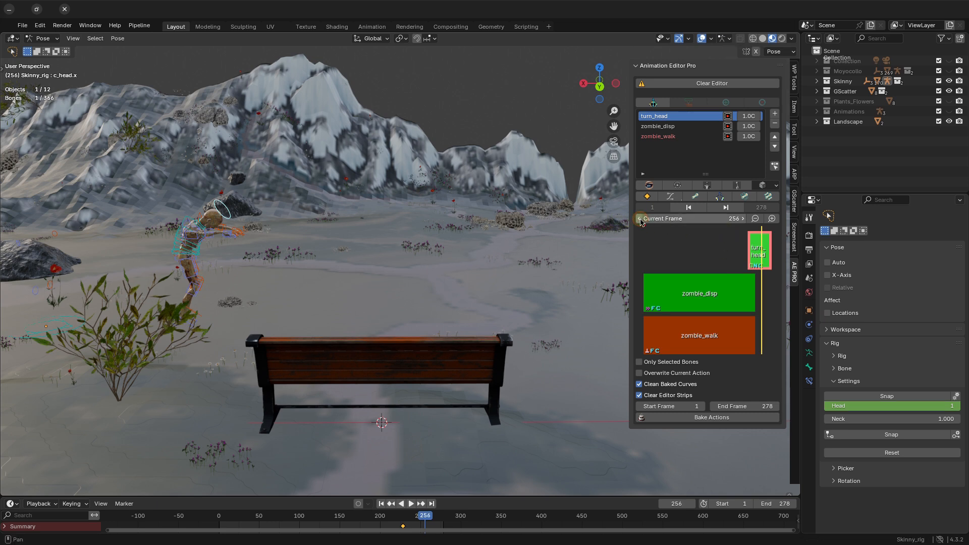
left_click(639, 220)
left_click(639, 220)
left_click(639, 220)
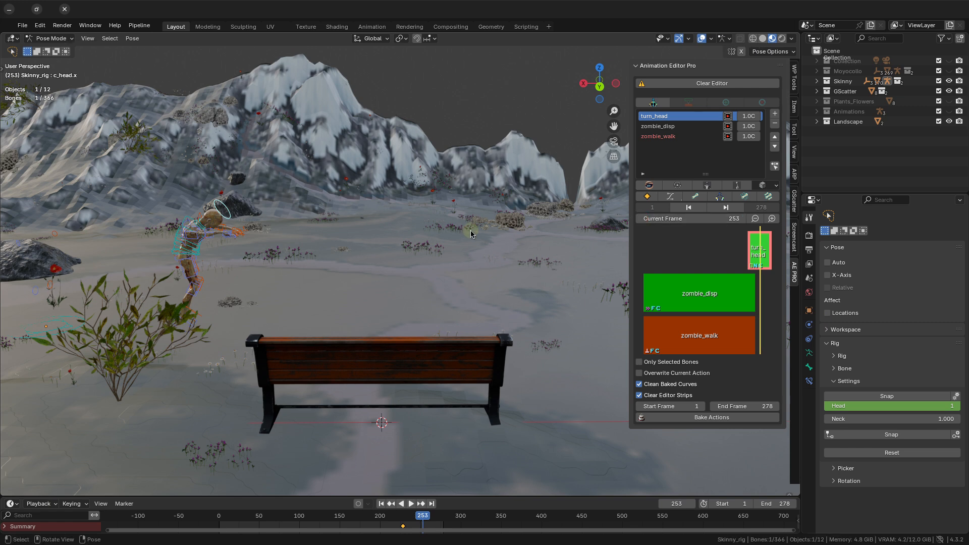
key("r")
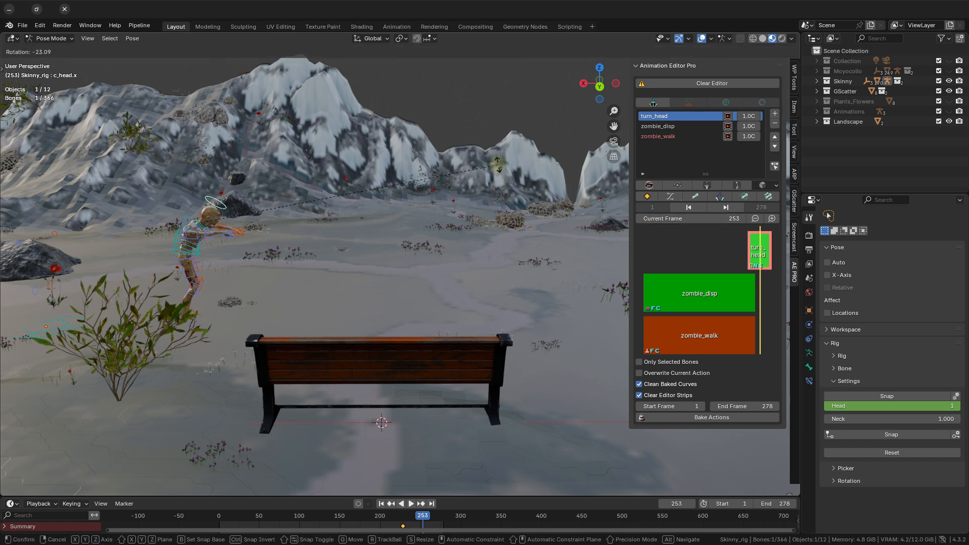
left_click(495, 158)
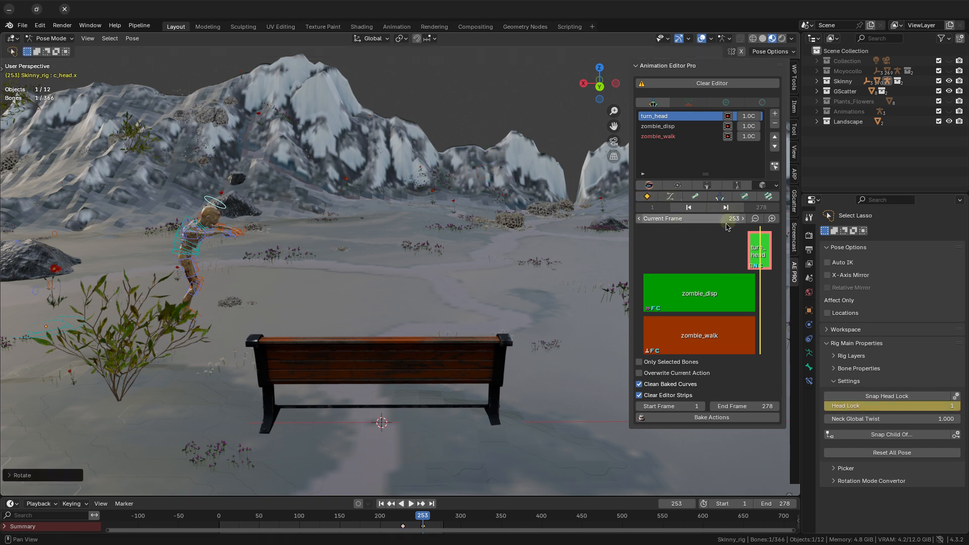
Step: At the last frame, 278, turn the c_head.x bone further with a trackball rotation and insert a keyframe
left_click(730, 207)
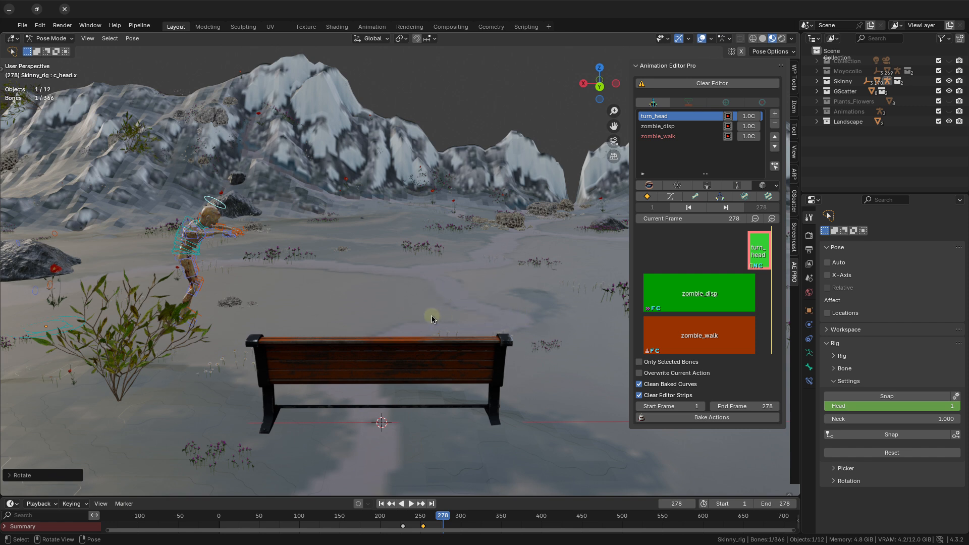
key("r")
key("r")
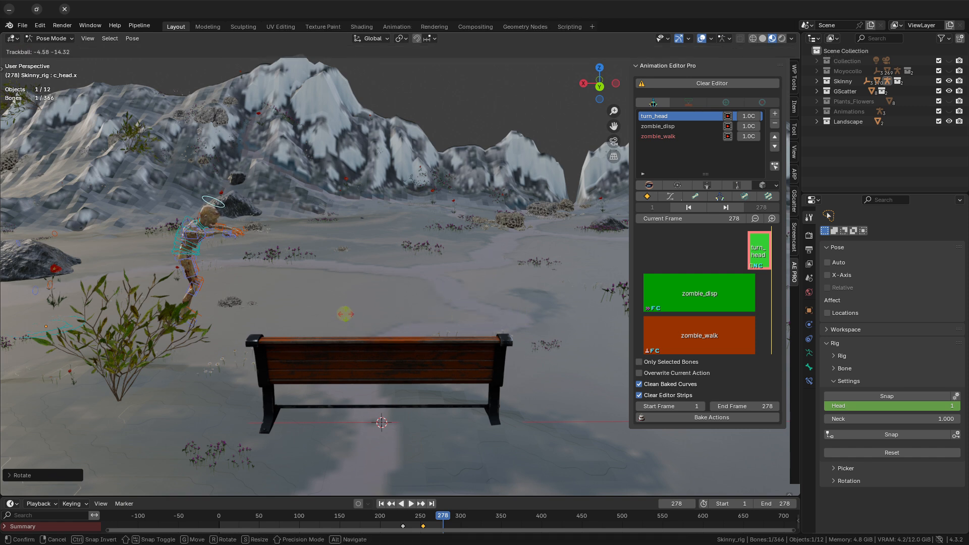
left_click(321, 298)
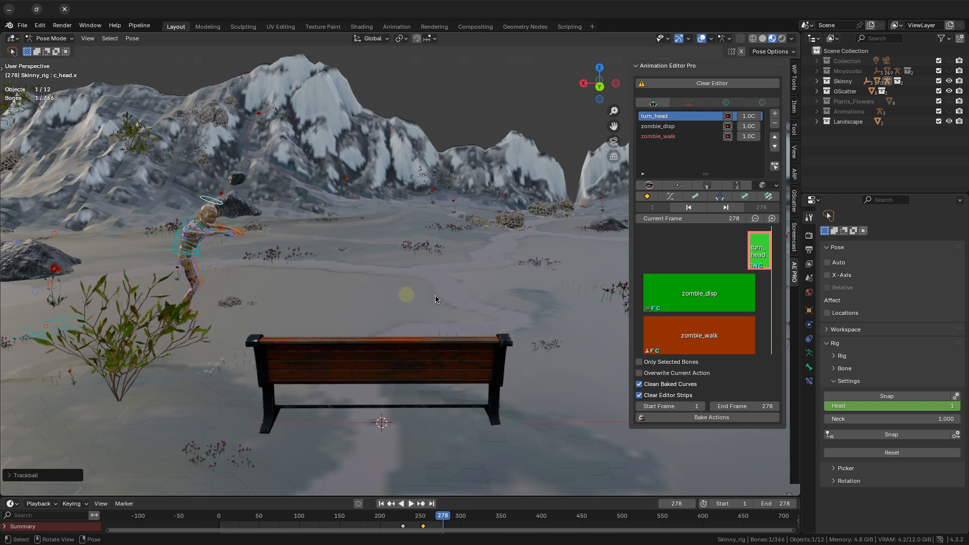
left_click(648, 197)
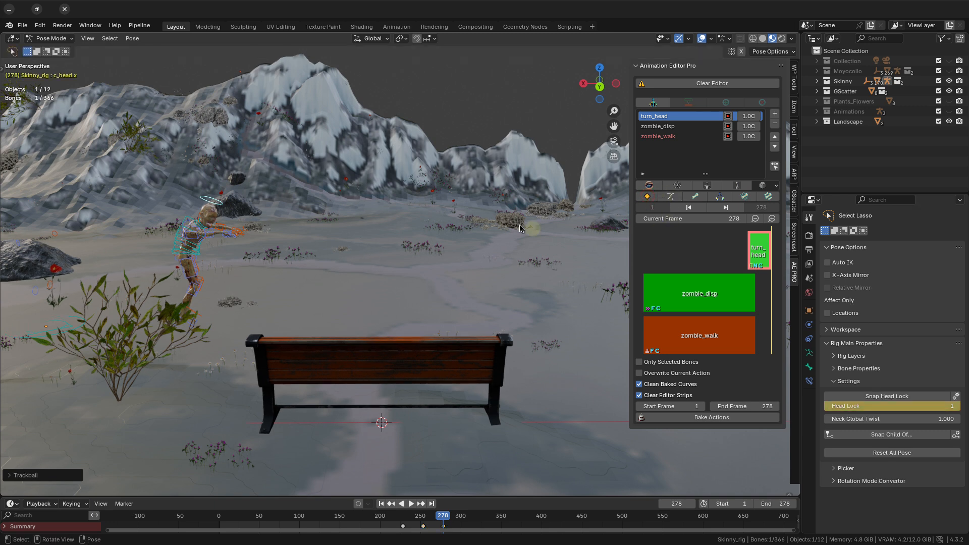
Step: Play back the animation with the viewport overlays hidden, and show them again after stopping
key("space")
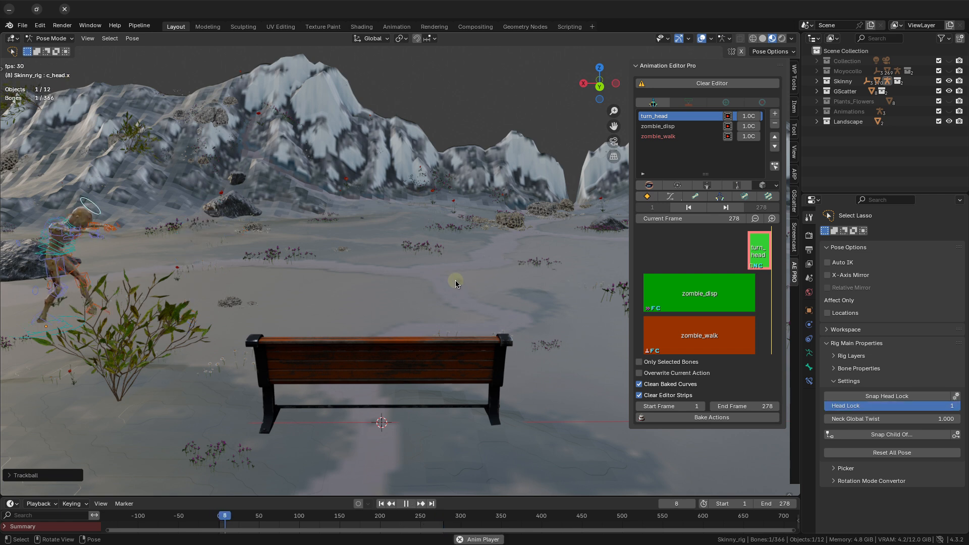
left_click(651, 185)
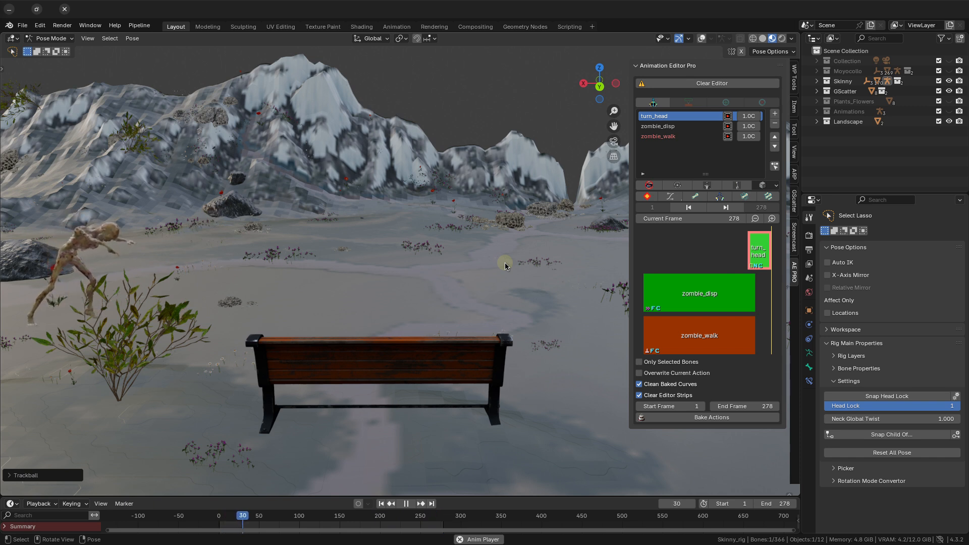
key("space")
left_click(655, 185)
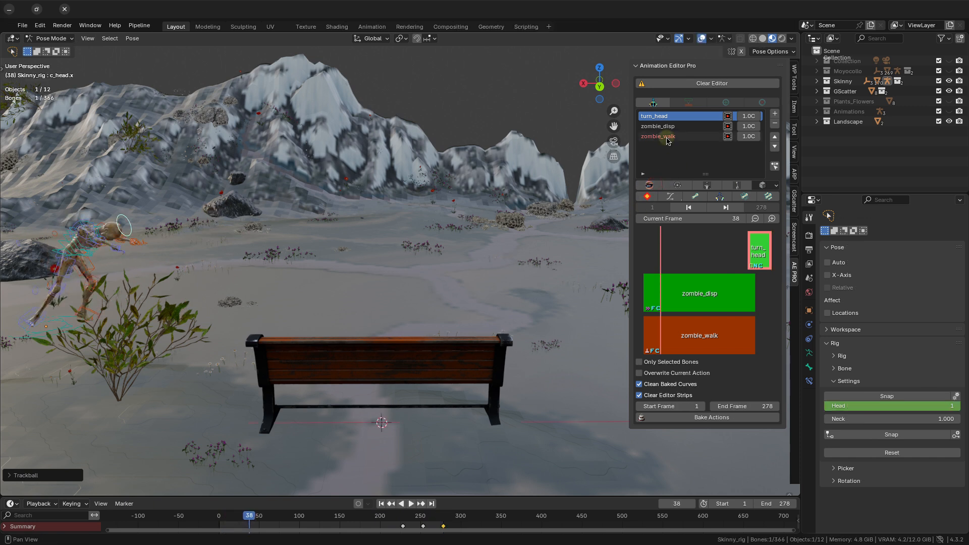
Step: Add the sexy_walk action as an in-place strip on its own track, starting at frame 279
left_click(775, 167)
left_click(739, 188)
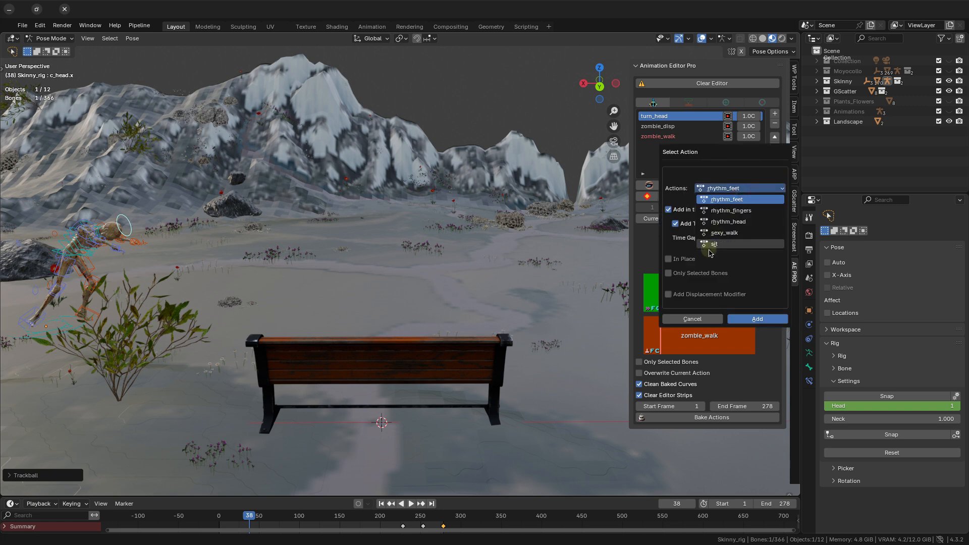
left_click(723, 233)
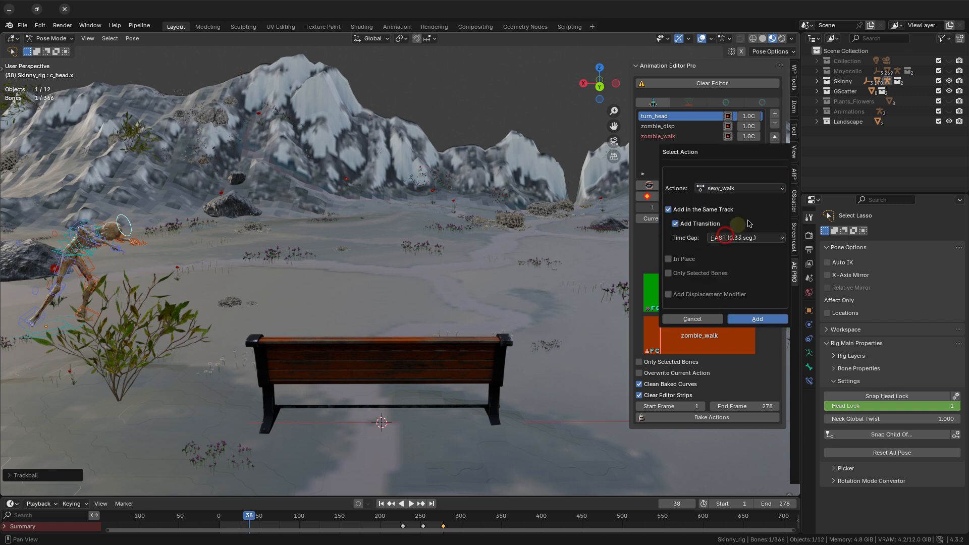
left_click(683, 211)
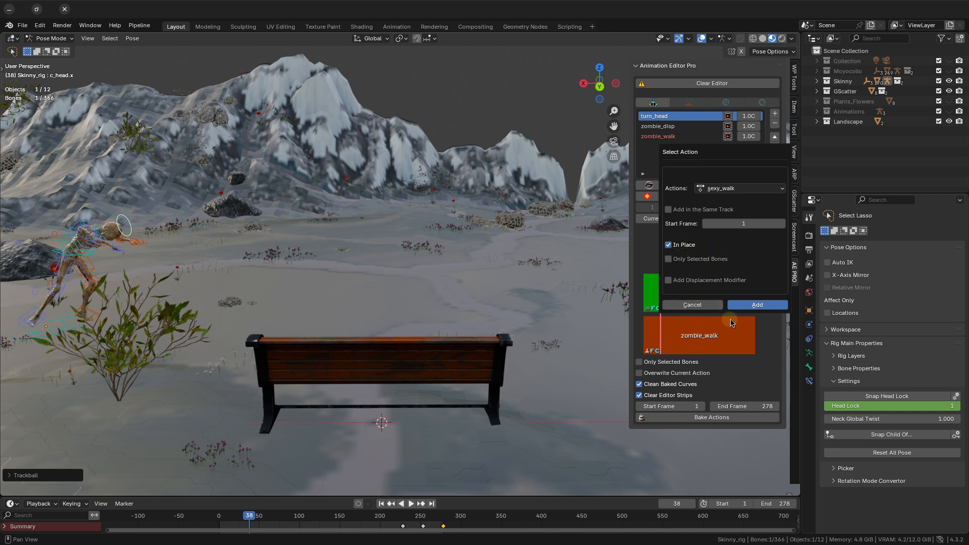
left_click(750, 220)
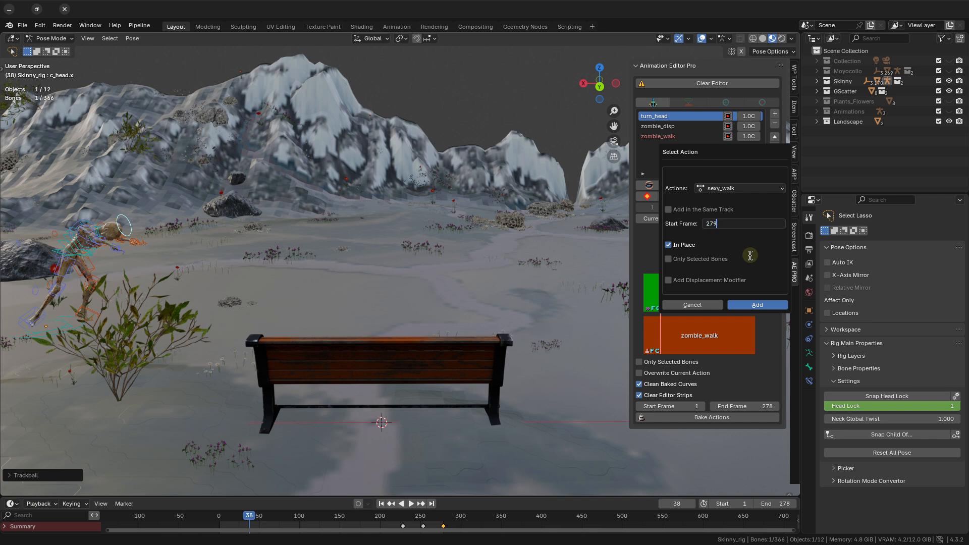
key("Return")
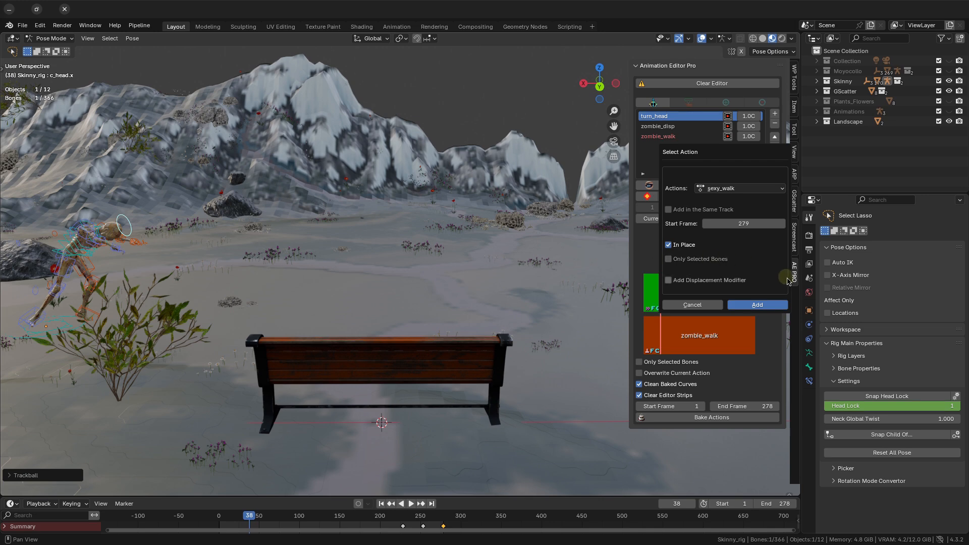
left_click(768, 305)
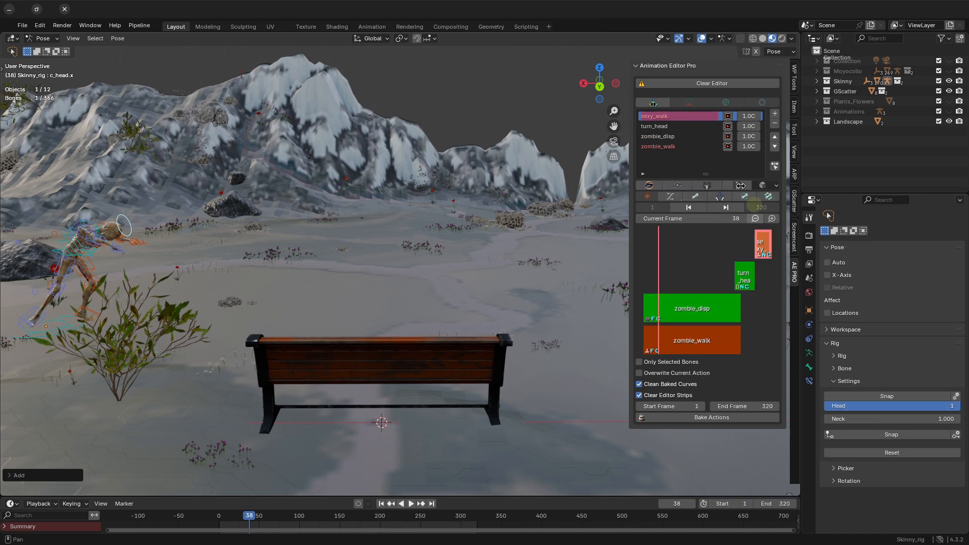
Step: Set the sexy_walk strip's Animation Repeat to 5
left_click(751, 116)
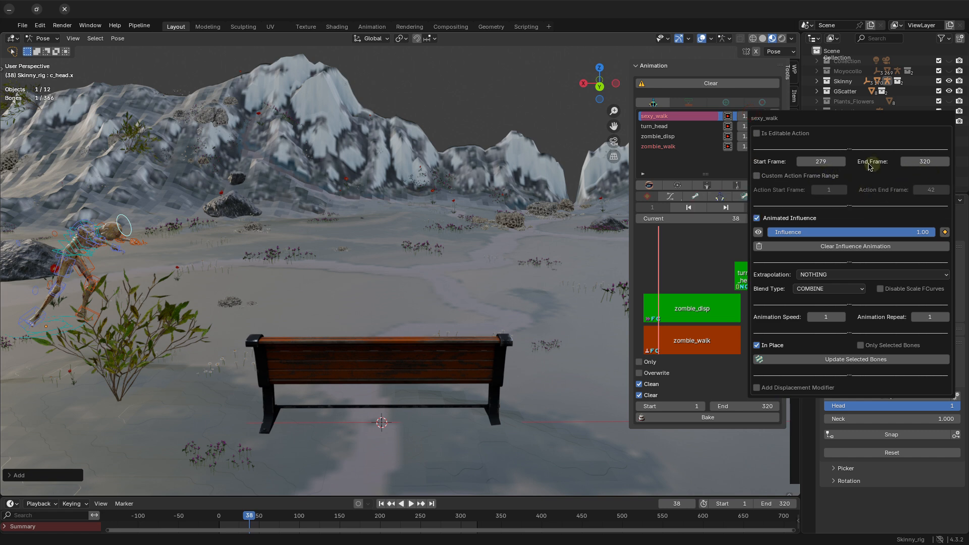
left_click(947, 316)
left_click(946, 317)
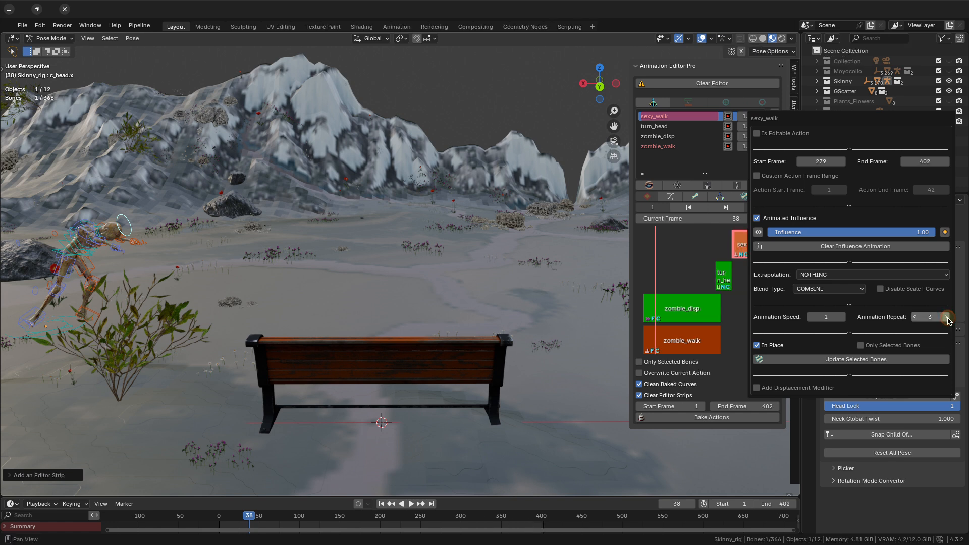
left_click(946, 317)
left_click(947, 317)
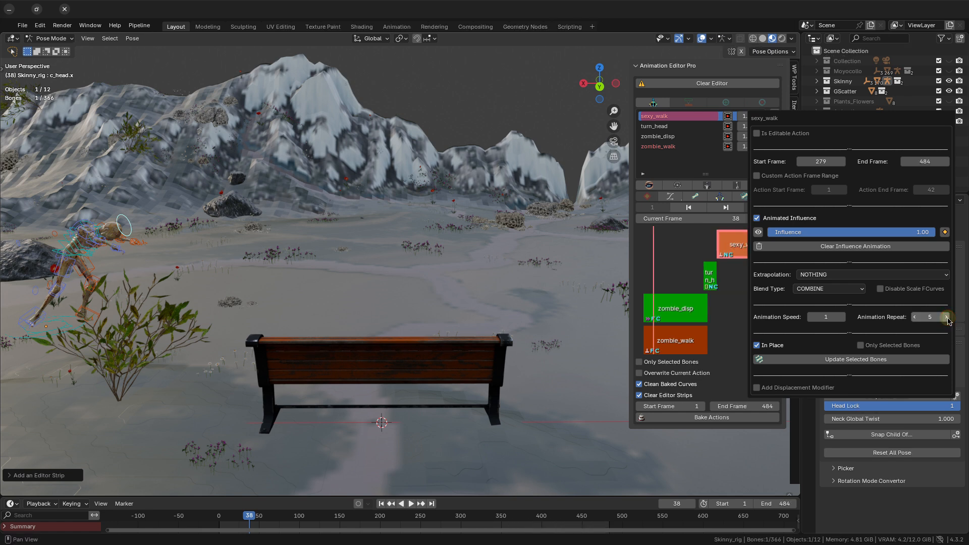
Step: Play back the animation and change the sexy_walk strip's Blend Type to REPLACE while it runs
key("space")
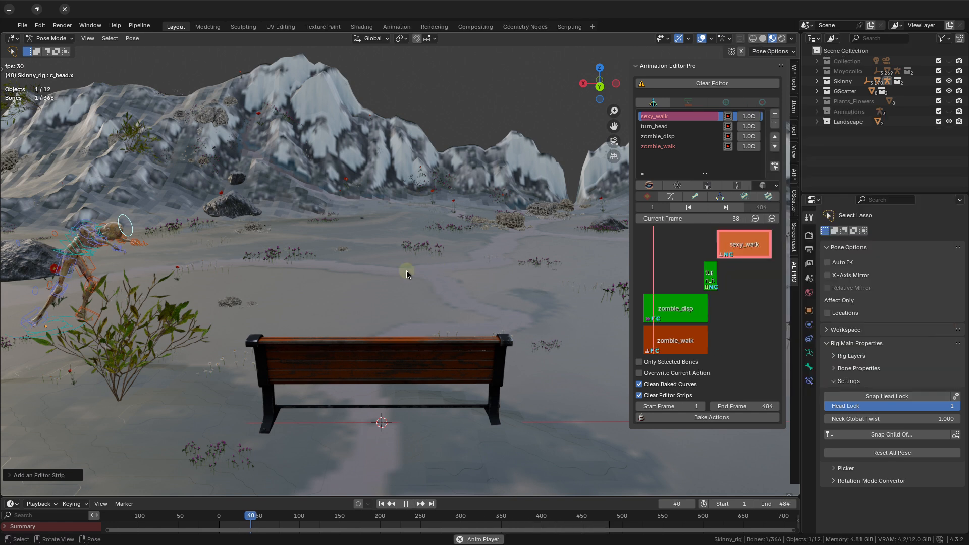
left_click(649, 186)
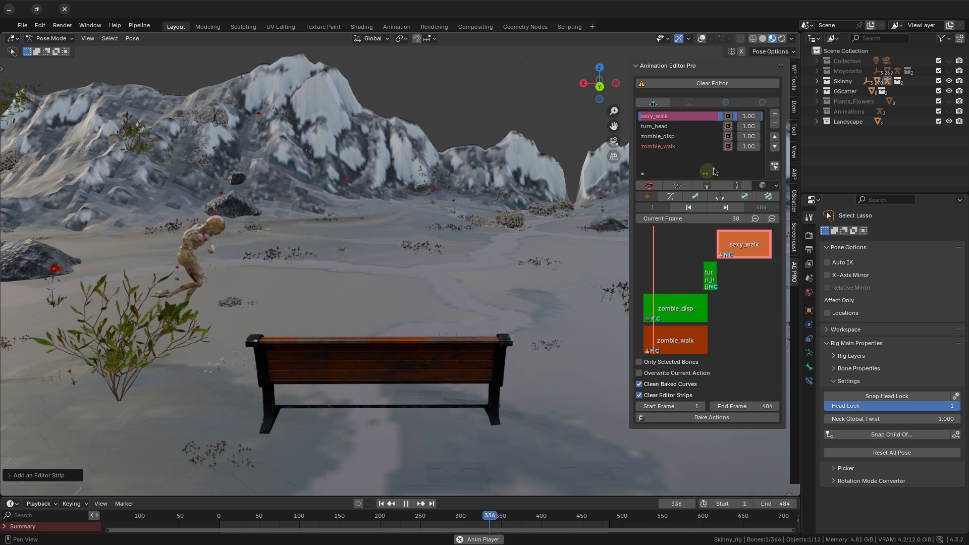
left_click(749, 116)
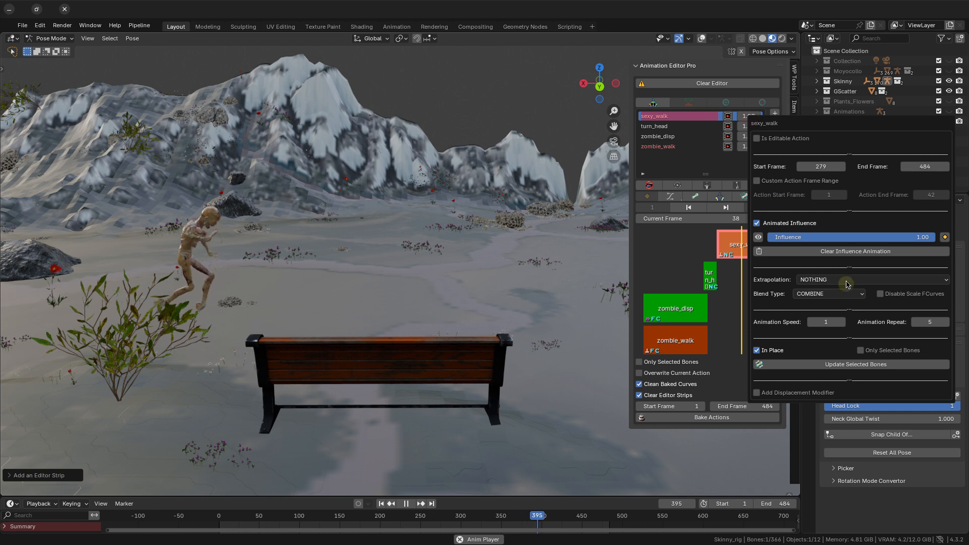
left_click(820, 294)
left_click(818, 316)
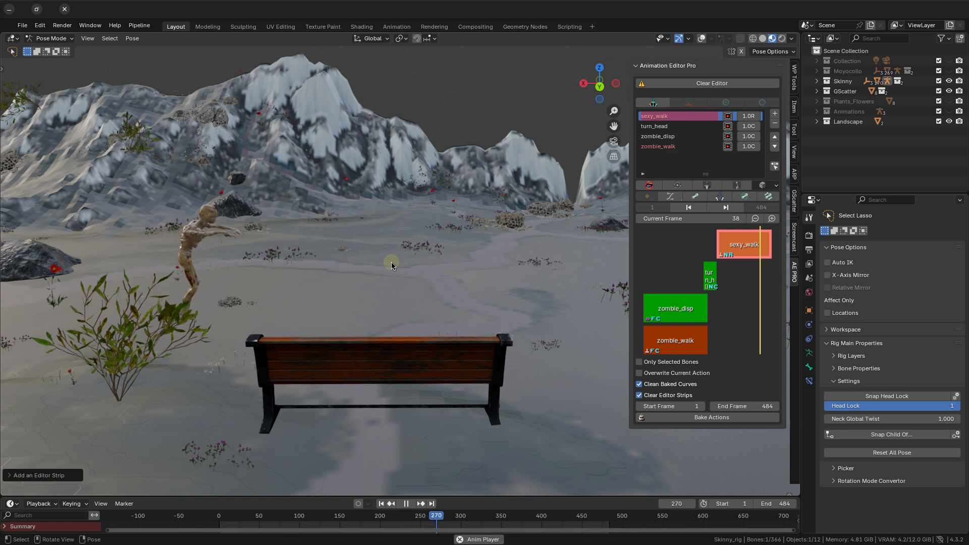
key("space")
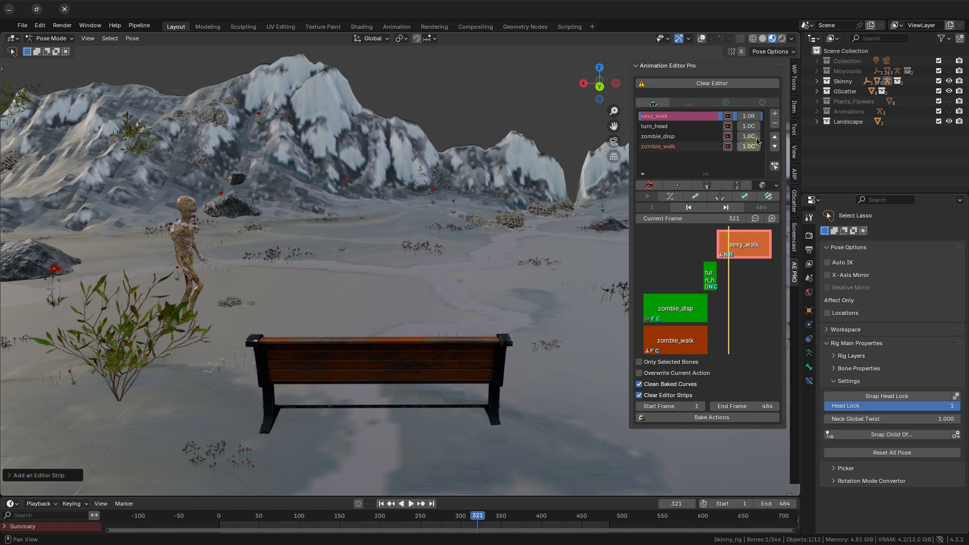
Step: Add a tweak strip starting at frame 279 with a Linear displacement modifier on c_root_master.x along Z, Speed 0.02
left_click(775, 115)
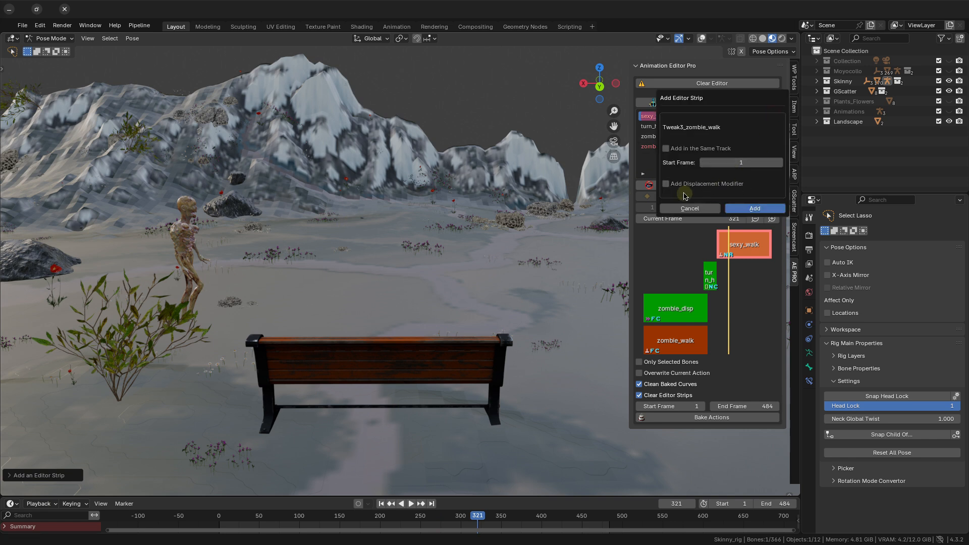
left_click(670, 184)
left_click(745, 165)
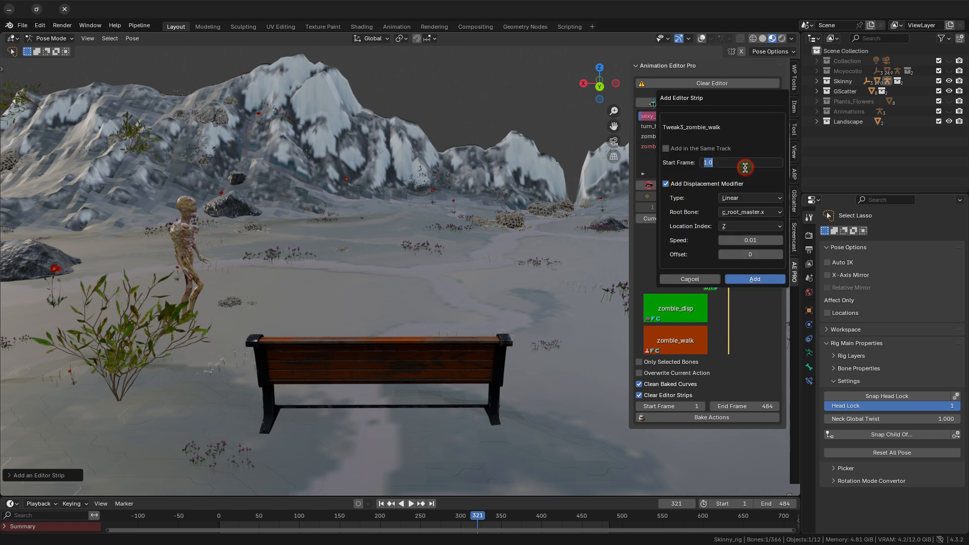
key("Return")
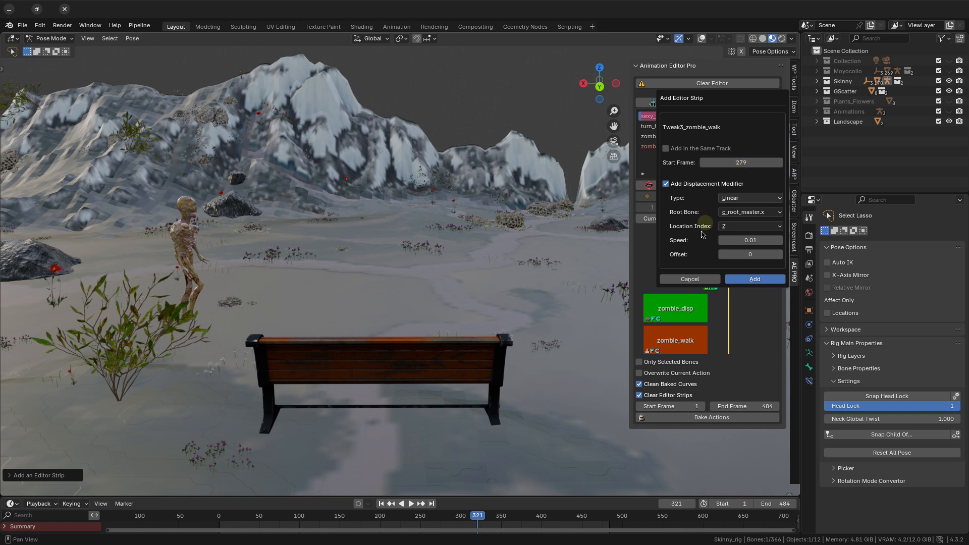
left_click(752, 240)
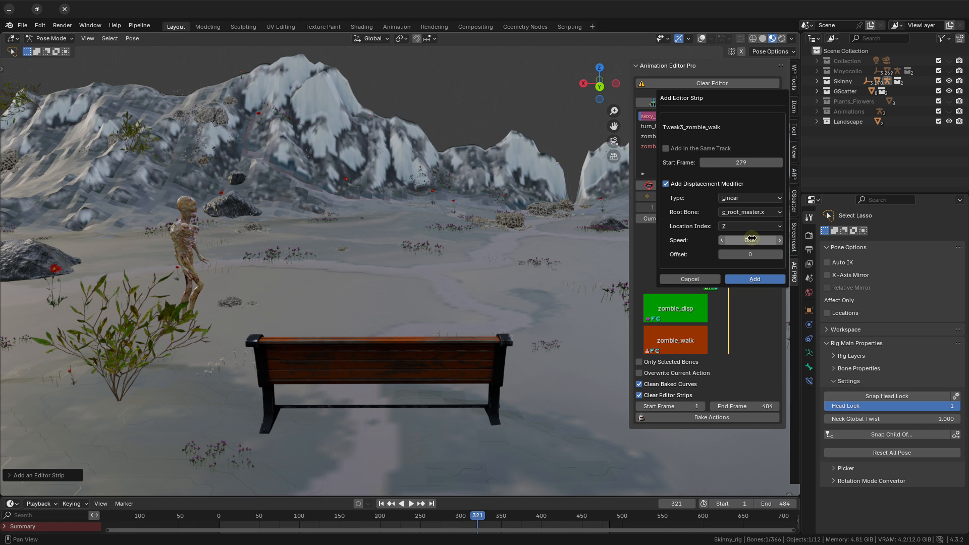
left_click(752, 280)
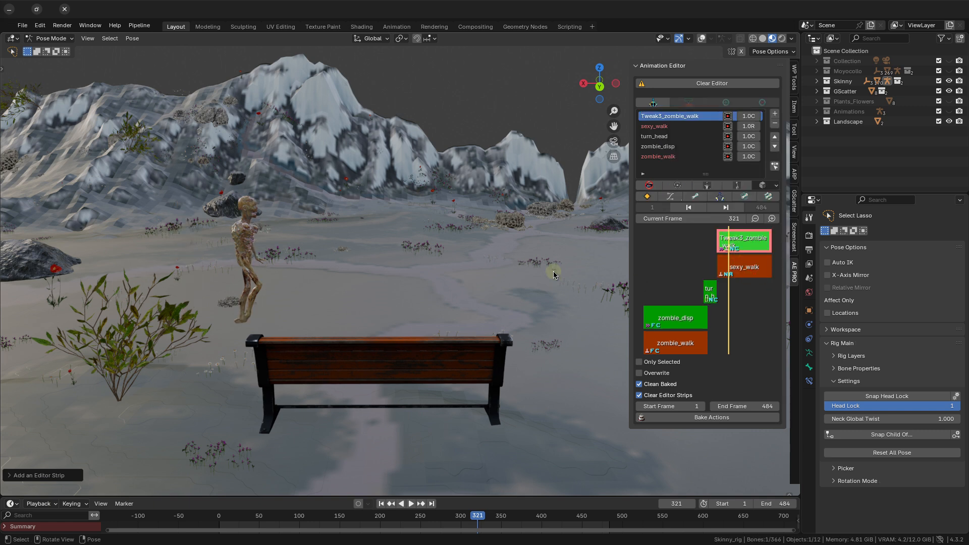
Step: Play back the animation and rename the new tweak strip to sexy_disp
key("space")
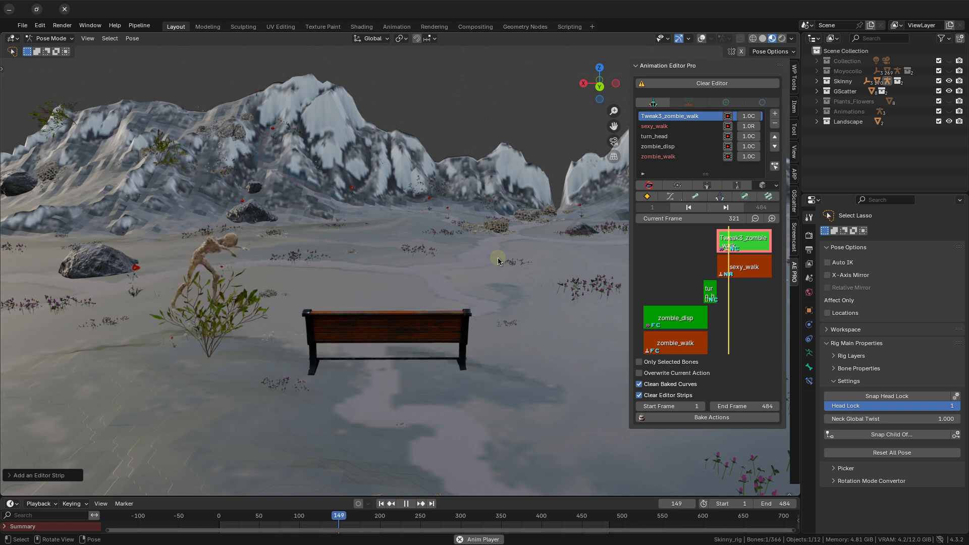
double_click(666, 116)
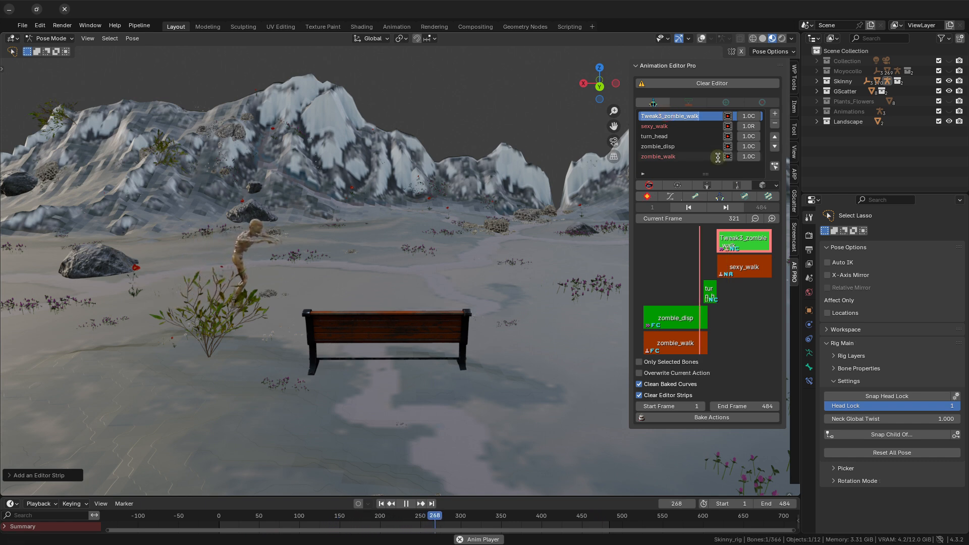
type("sexy_")
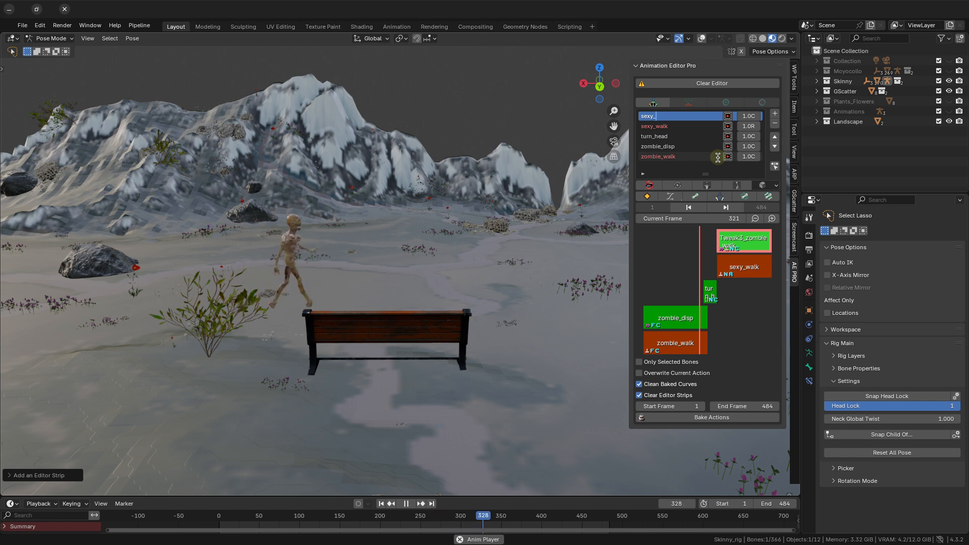
type("disp")
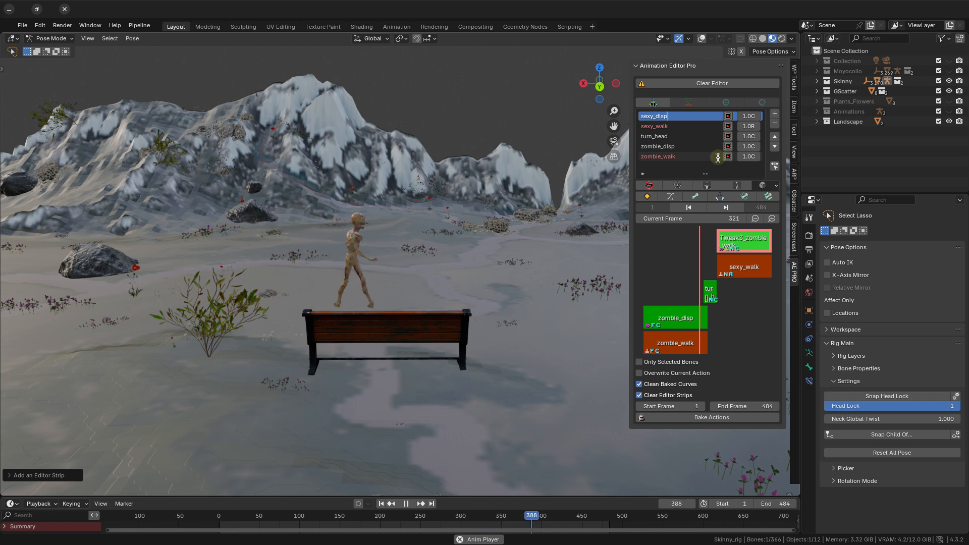
key("Return")
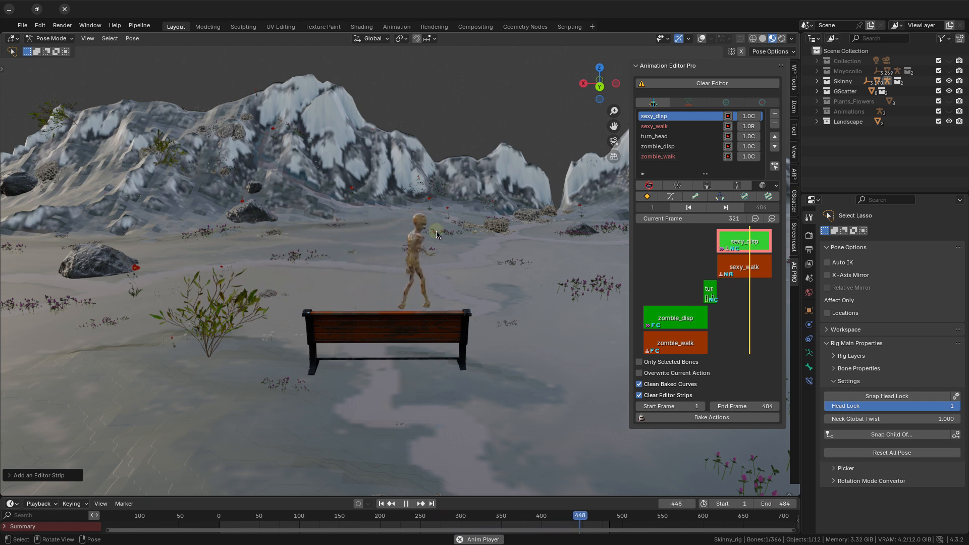
key("space")
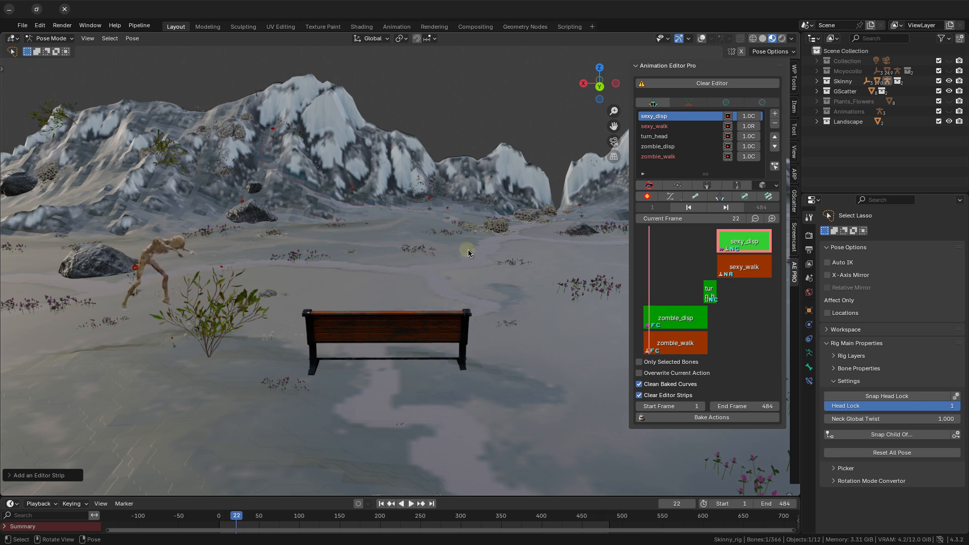
Step: Enable Custom Action Frame Range on the sexy_disp strip and set its Action Start Frame to 279
left_click(752, 128)
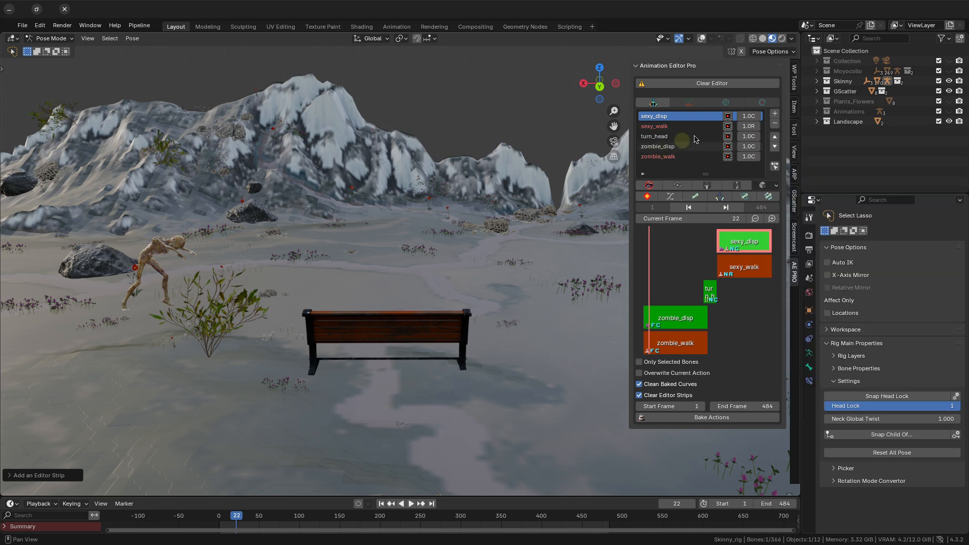
left_click(752, 116)
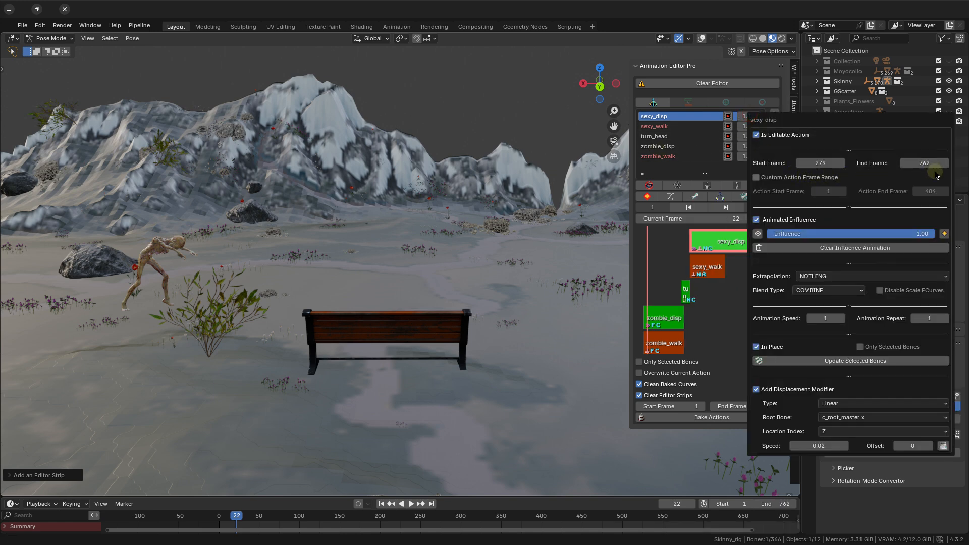
left_click(775, 179)
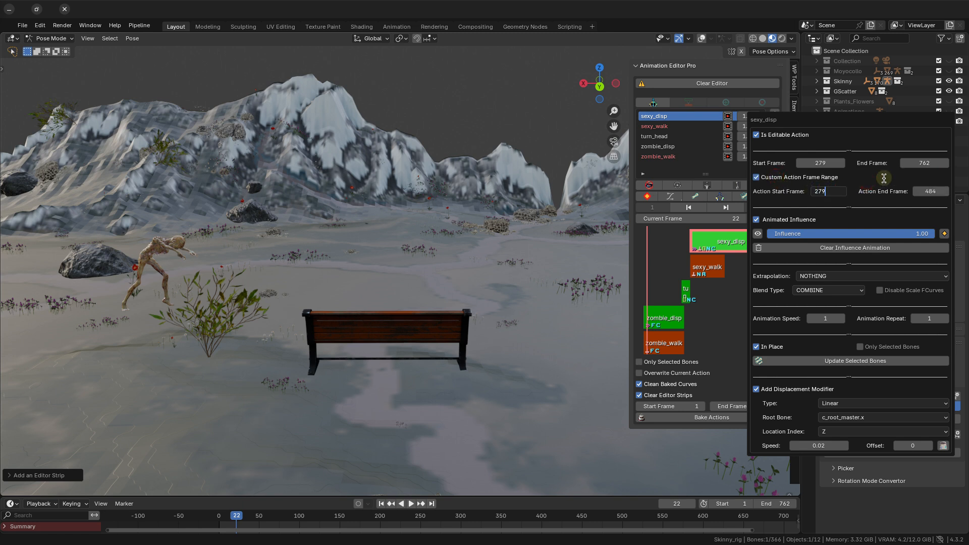
key("Return")
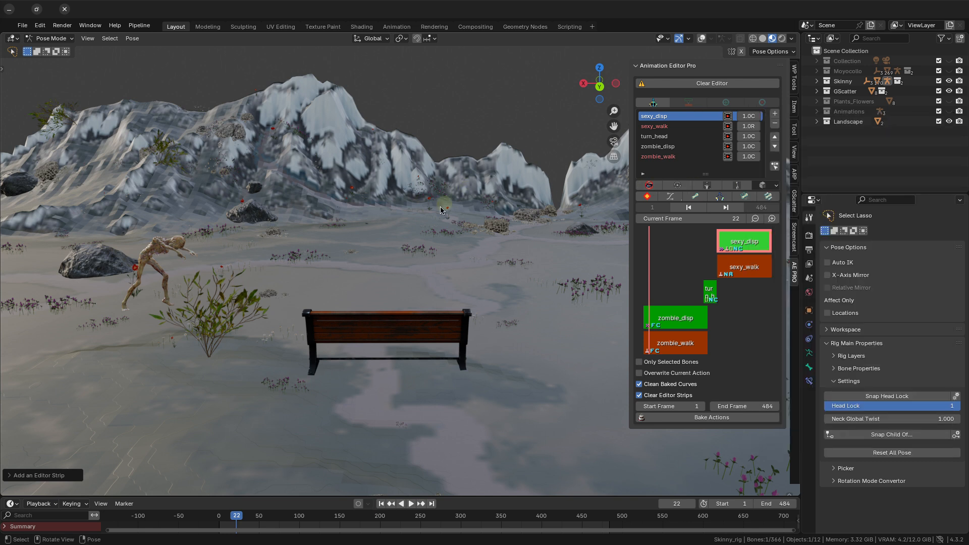
Step: Set the sexy_disp strip's Blend Type to REPLACE and play back the animation to check the walk
key("space")
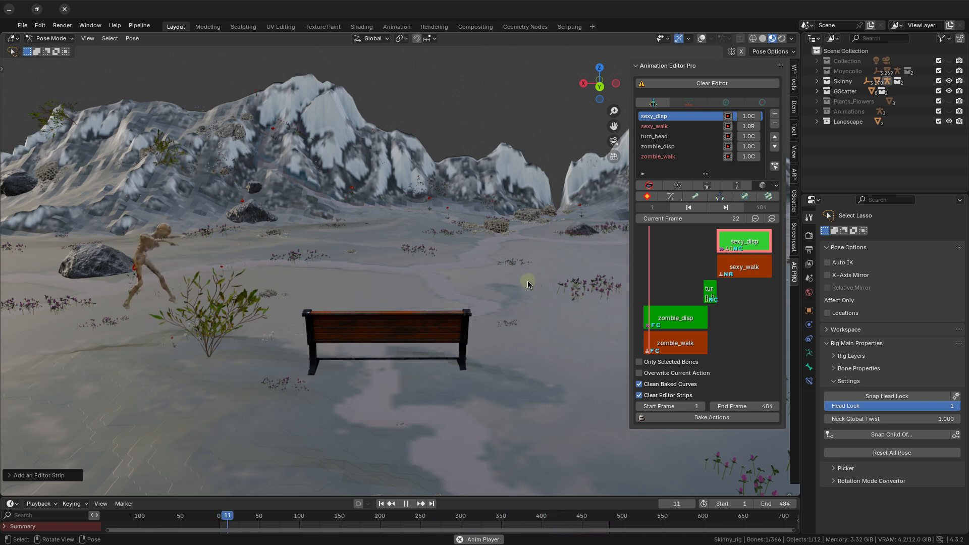
key("space")
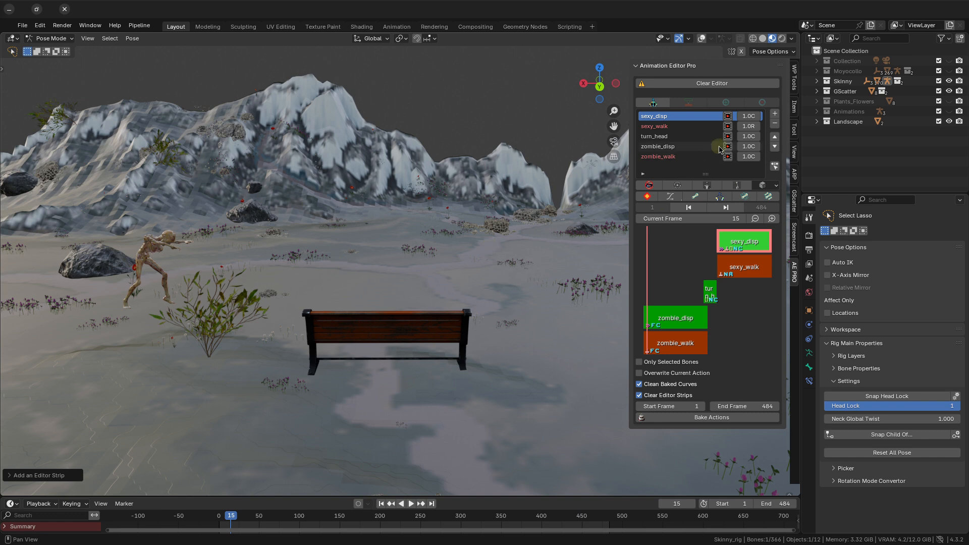
left_click(745, 119)
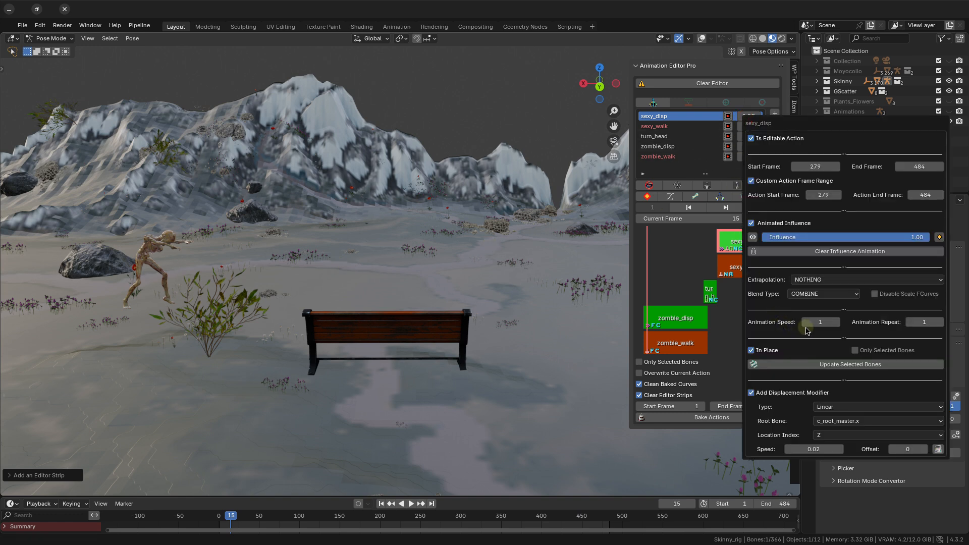
left_click(810, 295)
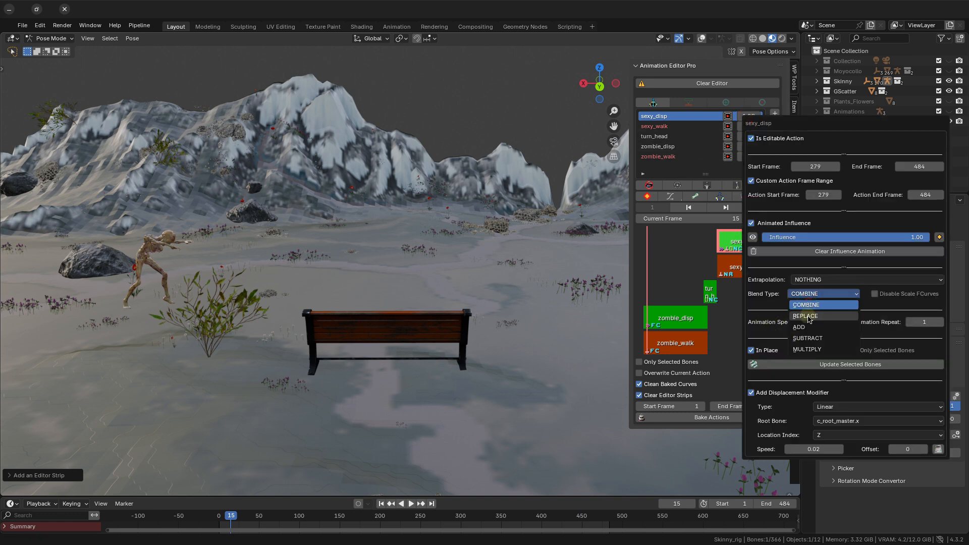
left_click(808, 316)
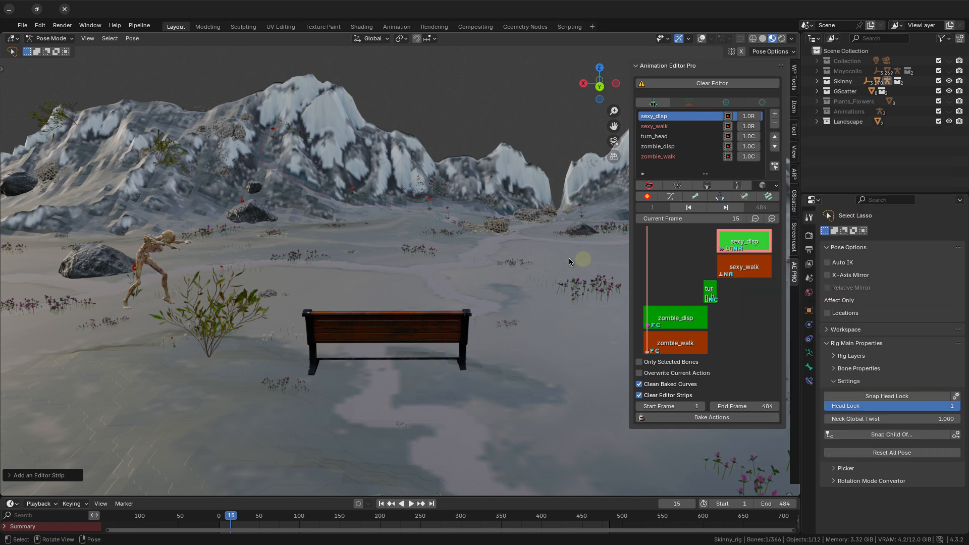
key("space")
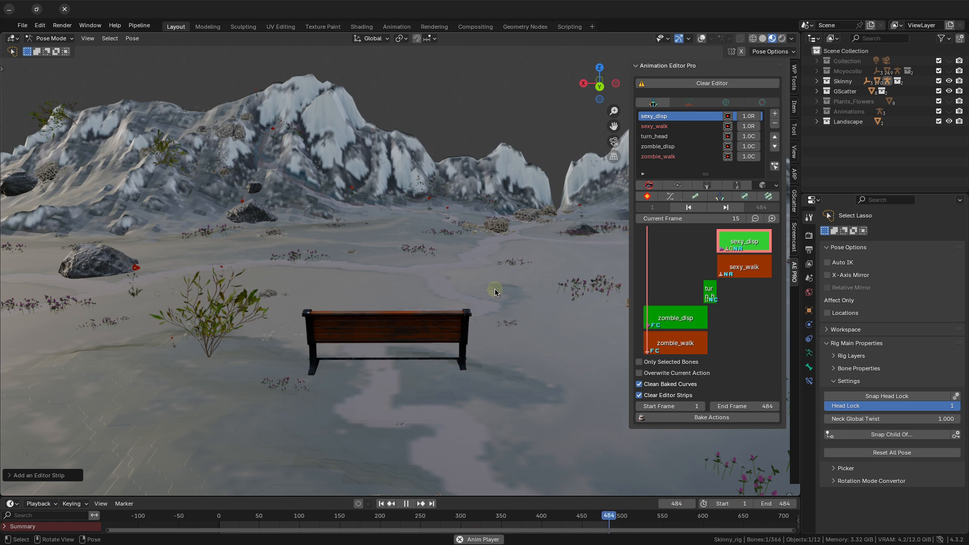
Step: Calculate the linear displacement offset for the sexy_disp strip and play back the animation to check the walk's position
key("space")
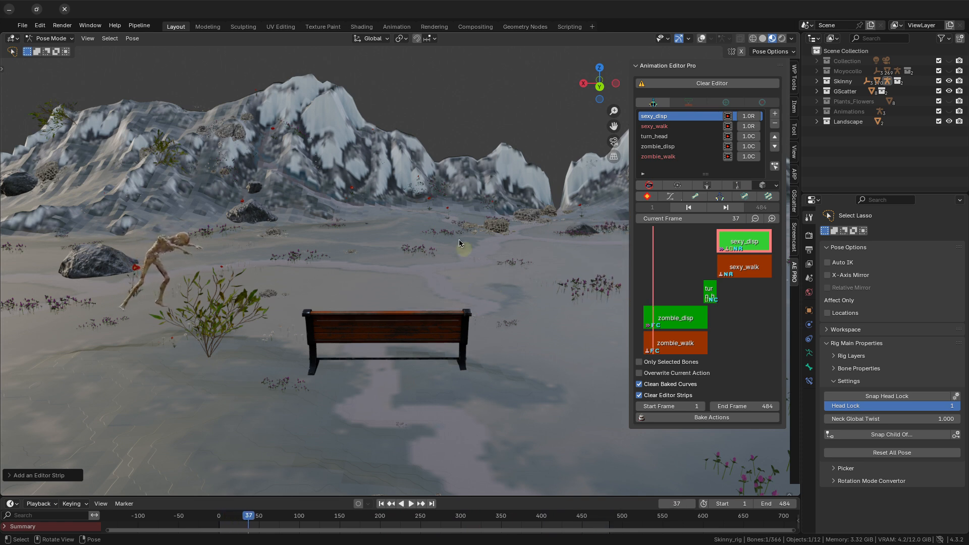
left_click(753, 121)
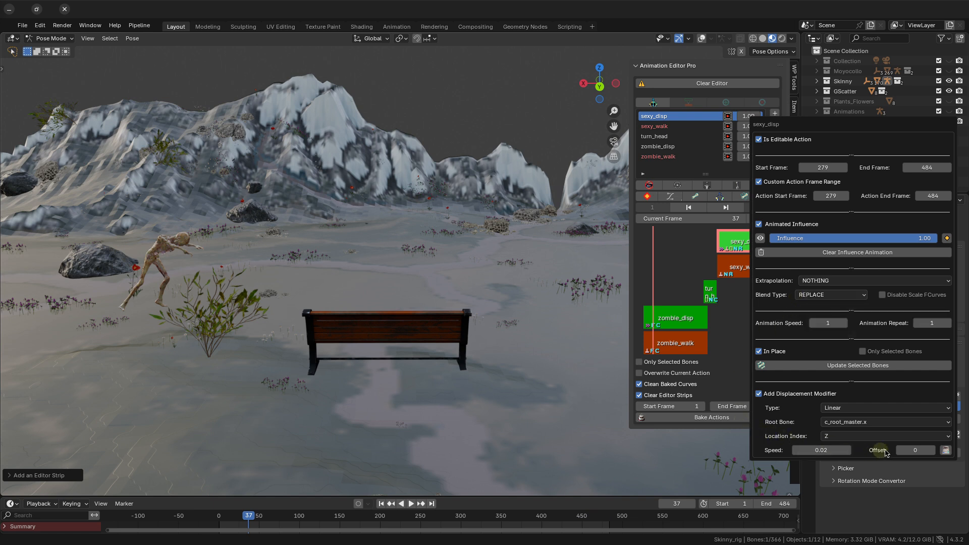
left_click(946, 451)
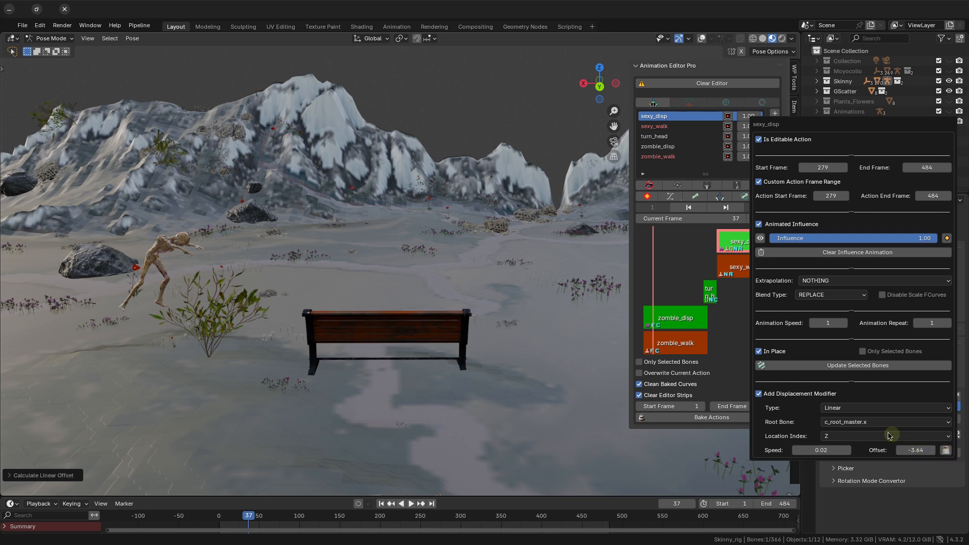
key("space")
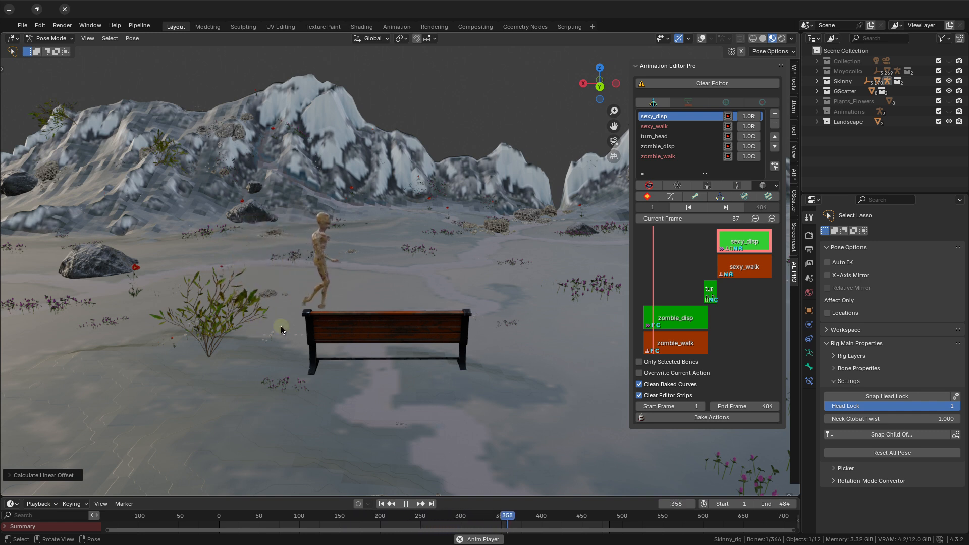
key("space")
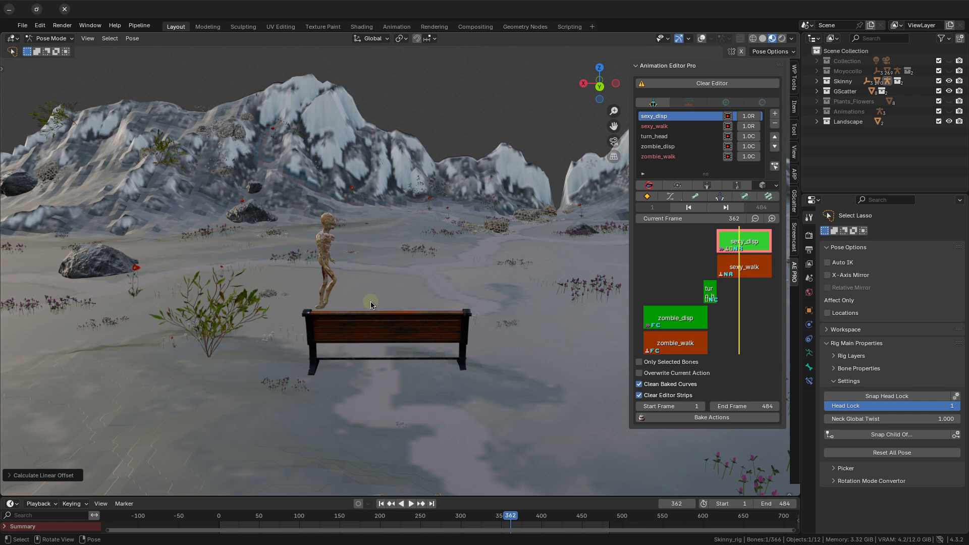
key("space")
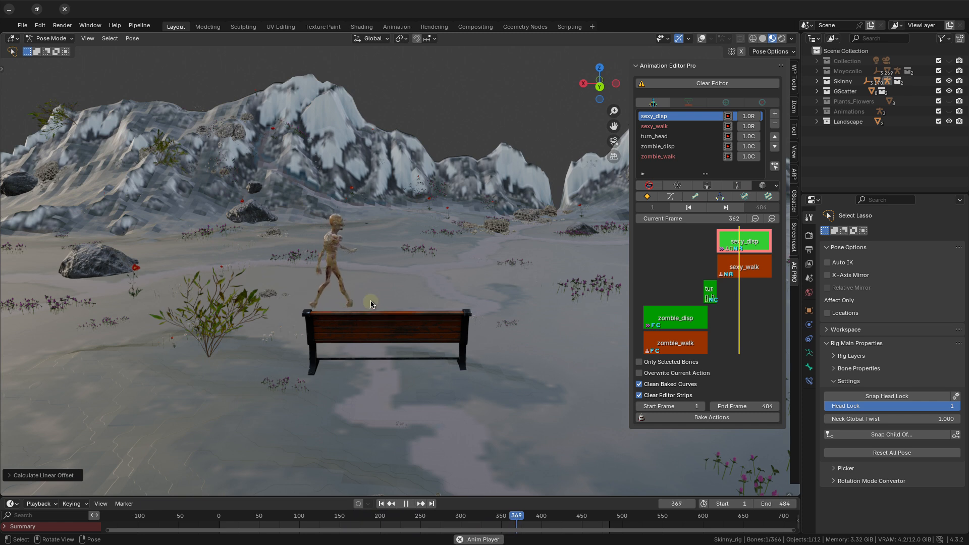
Step: Turn off Animated Influence on the turn_head strip and set its Blend Out to 10
left_click(760, 140)
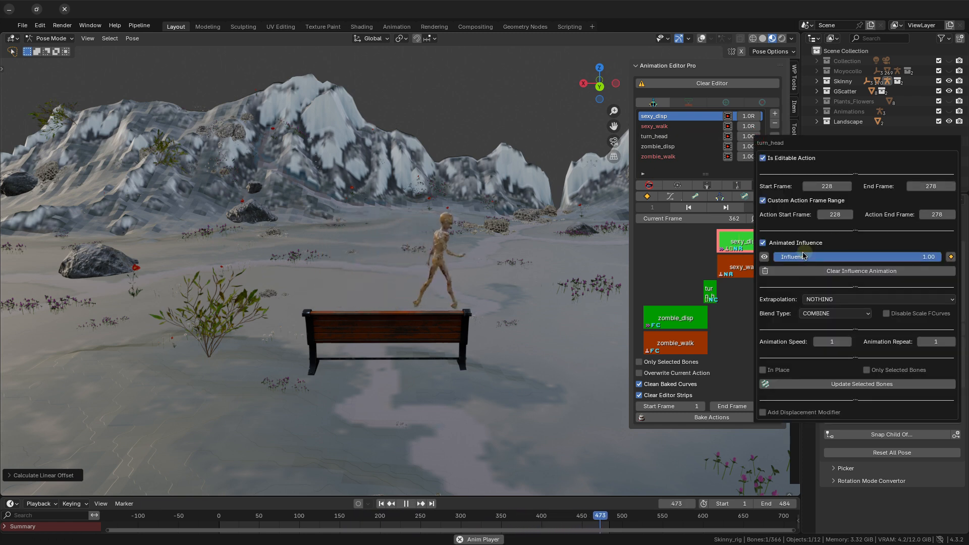
left_click(762, 242)
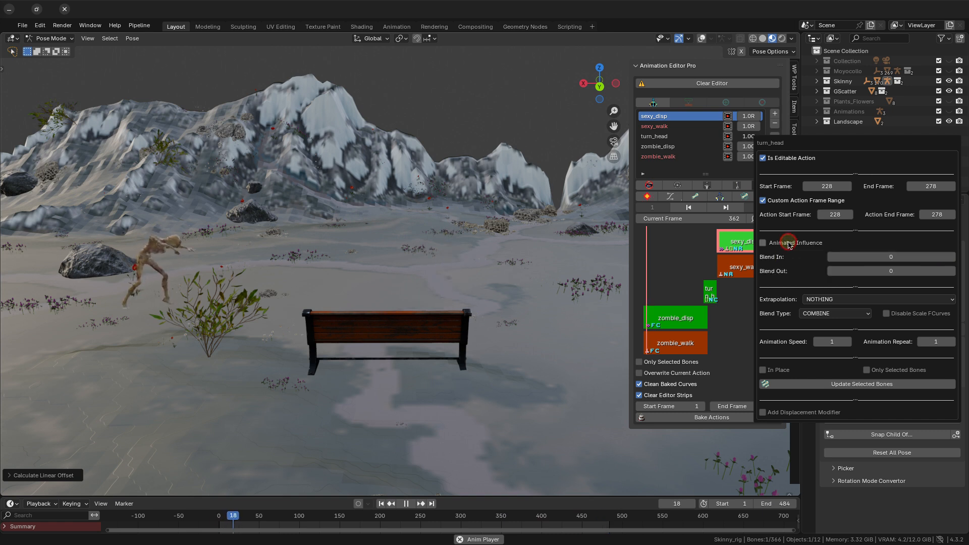
left_click(863, 271)
type("10")
key("Return")
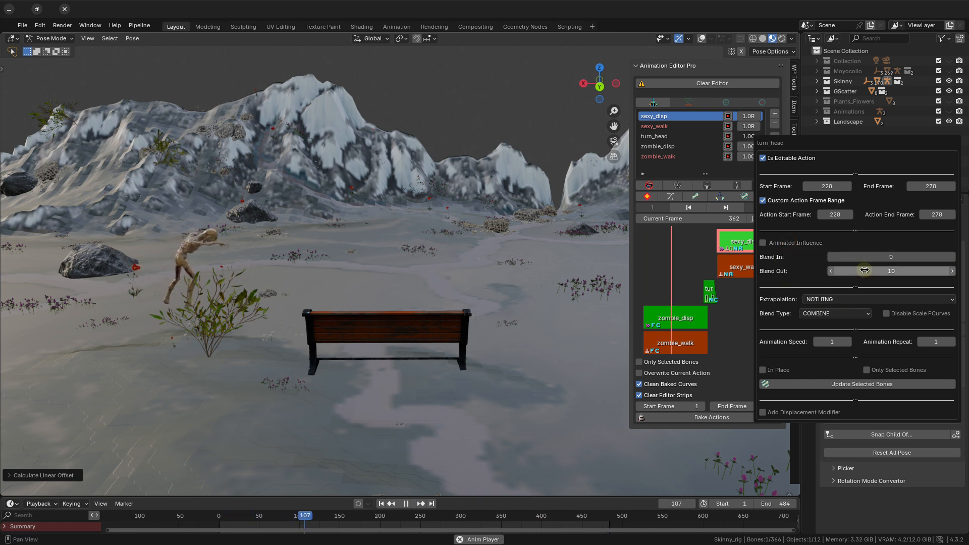
Step: Turn off Animated Influence on the sexy_walk strip and set its Blend In to 10
left_click(752, 130)
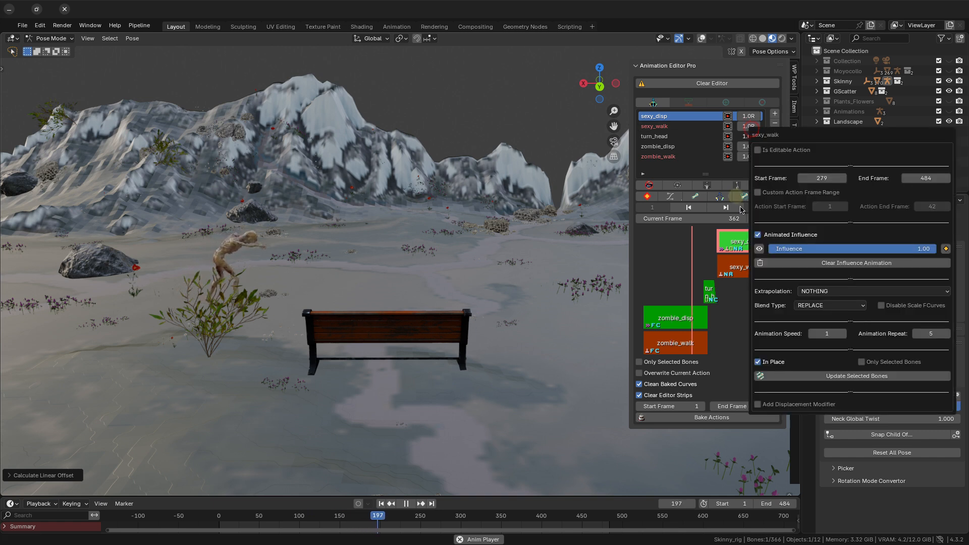
left_click(762, 238)
left_click(857, 249)
type("10")
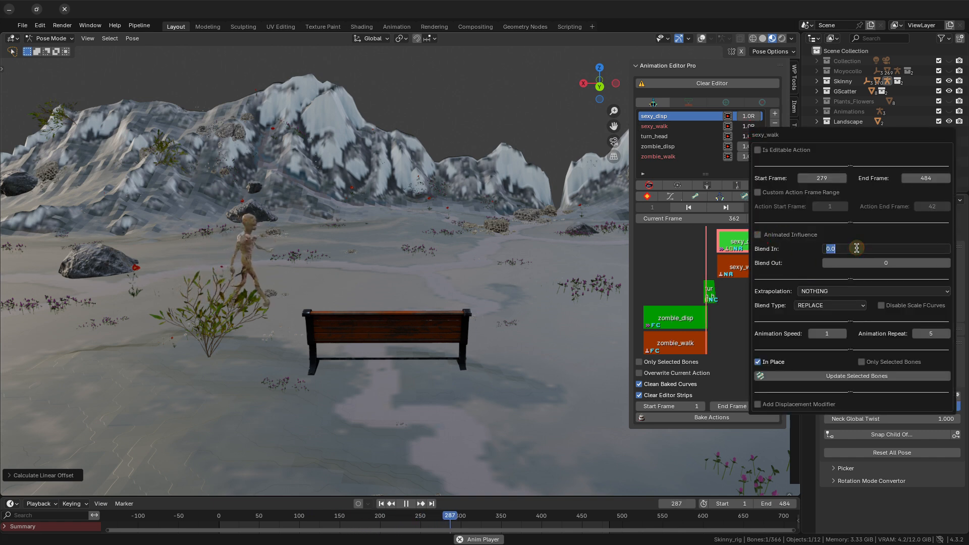
key("Return")
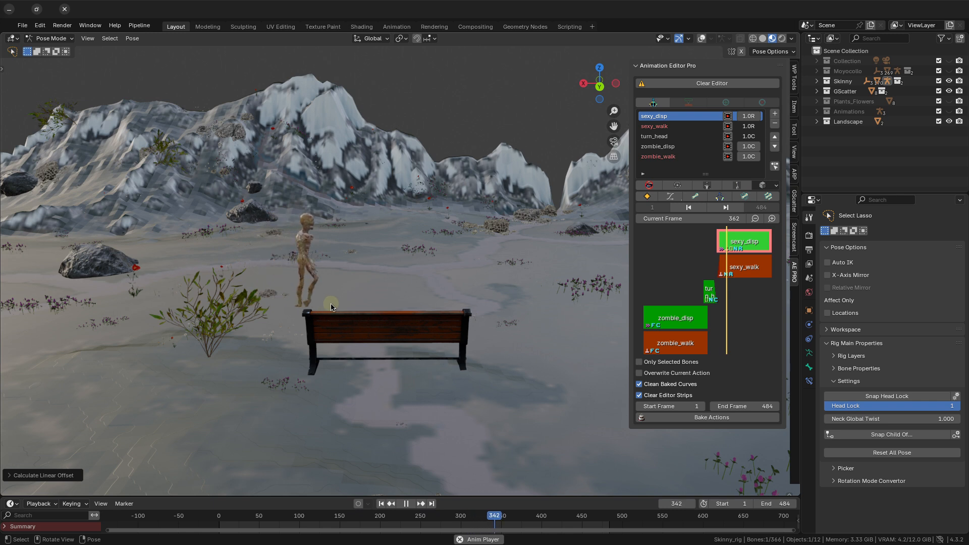
Step: Set the turn_head strip's Blend Out to 0 and let the animation play to check the transition
left_click(748, 141)
left_click(867, 271)
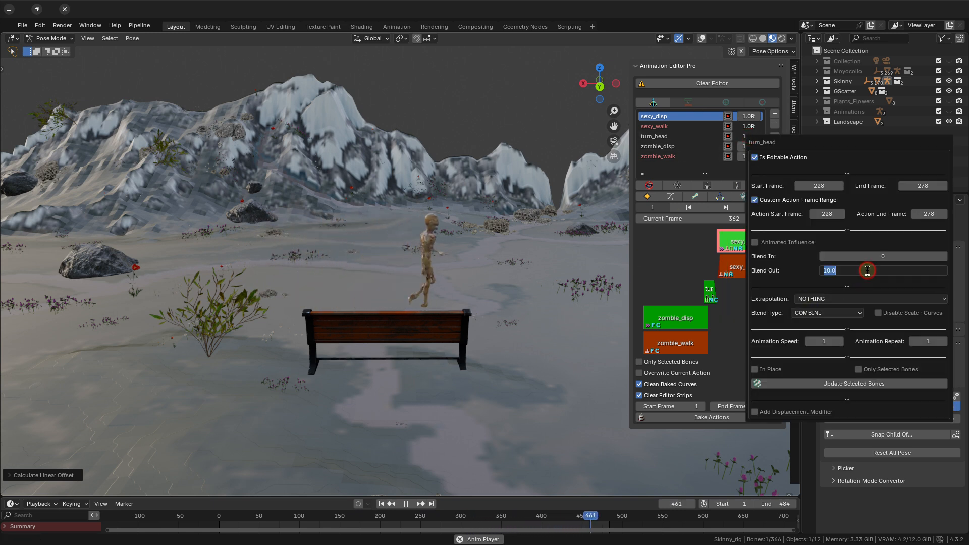
type("0")
key("Return")
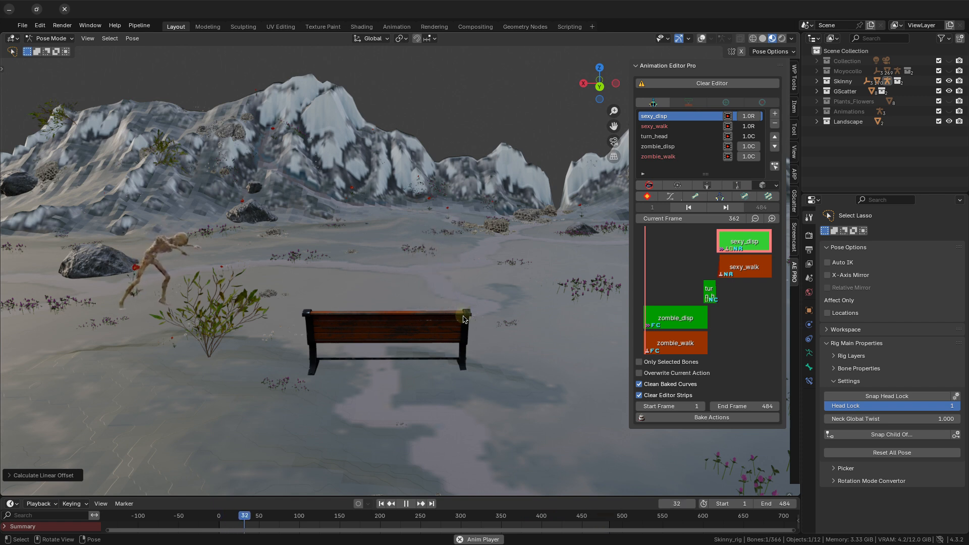
Step: Increase the sexy_walk strip's Animation Repeat to 6 and set the sexy_disp strip's Action End Frame to 525
left_click(756, 131)
left_click(950, 333)
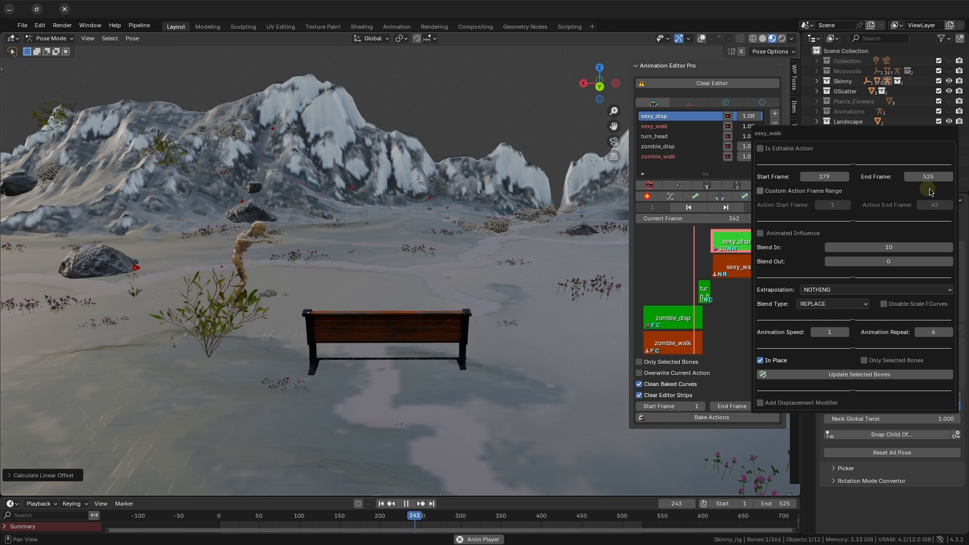
left_click(751, 116)
left_click(933, 191)
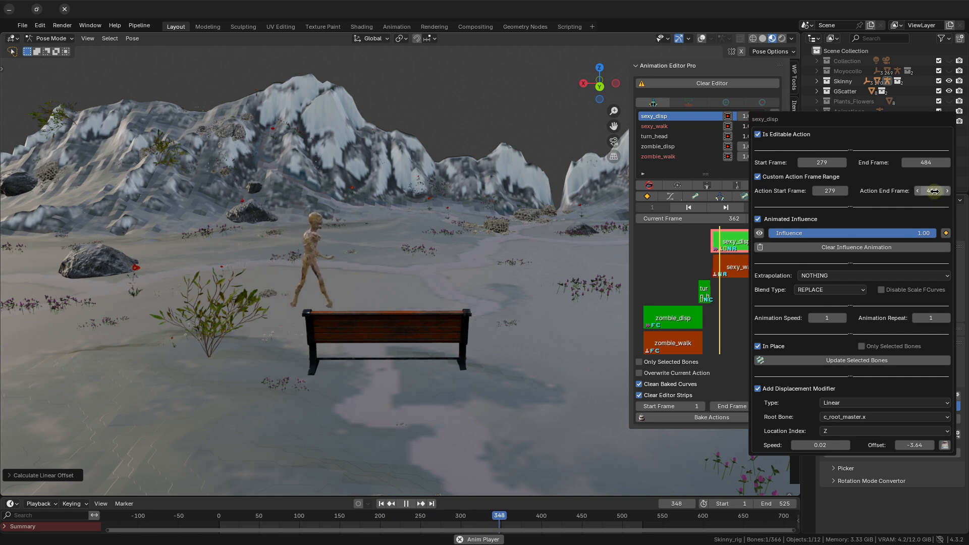
type("525")
key("Return")
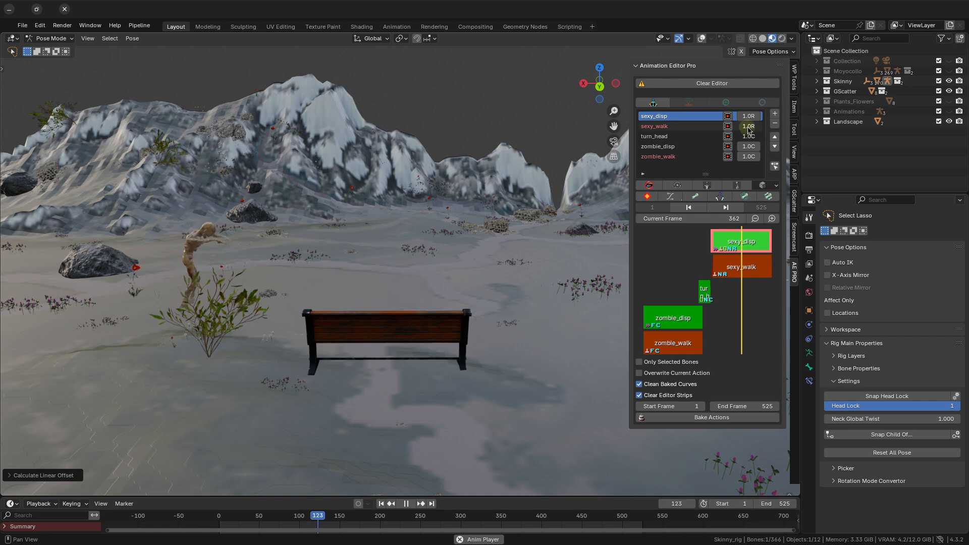
Step: Increase the sexy_walk strip's Animation Repeat to 7 and set the sexy_disp strip's Action End Frame to 566
left_click(741, 267)
left_click(943, 332)
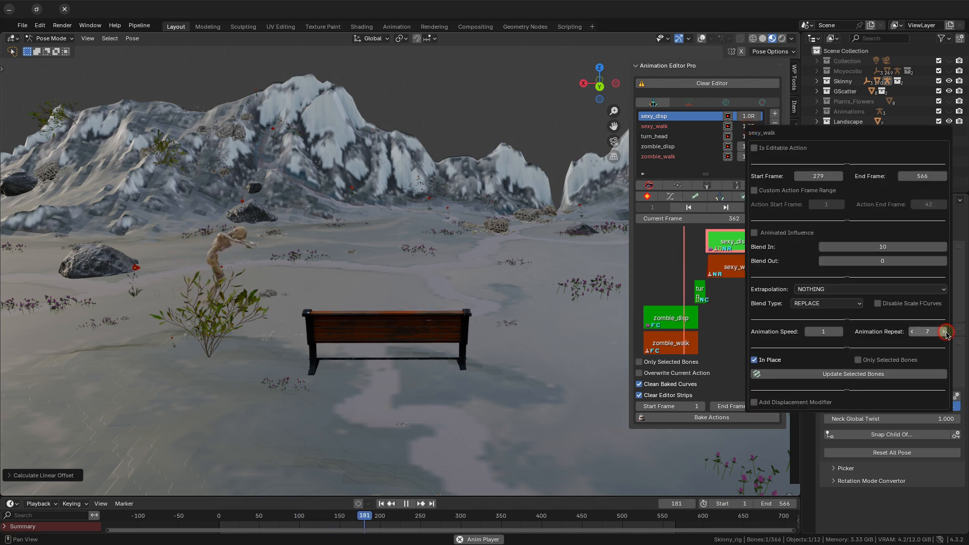
left_click(754, 117)
left_click(929, 192)
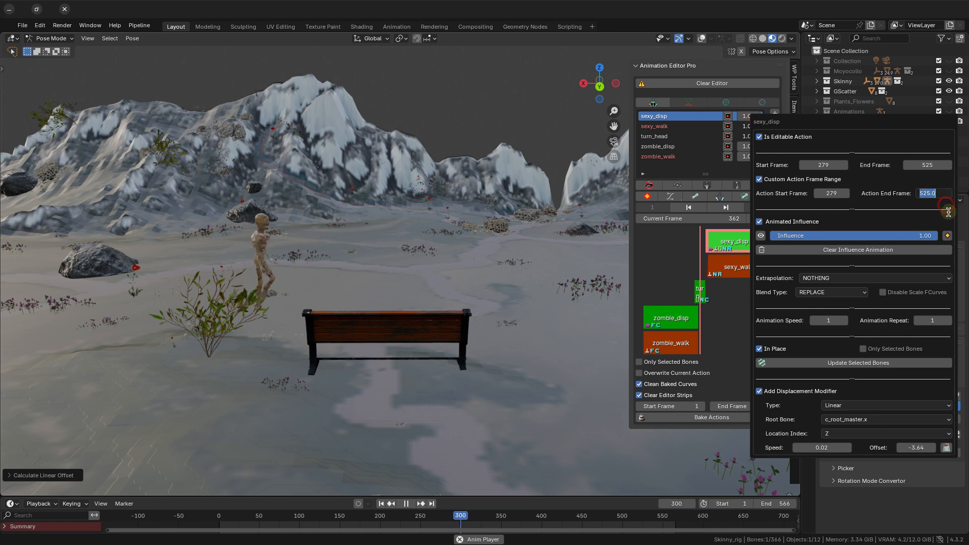
type("566")
key("Return")
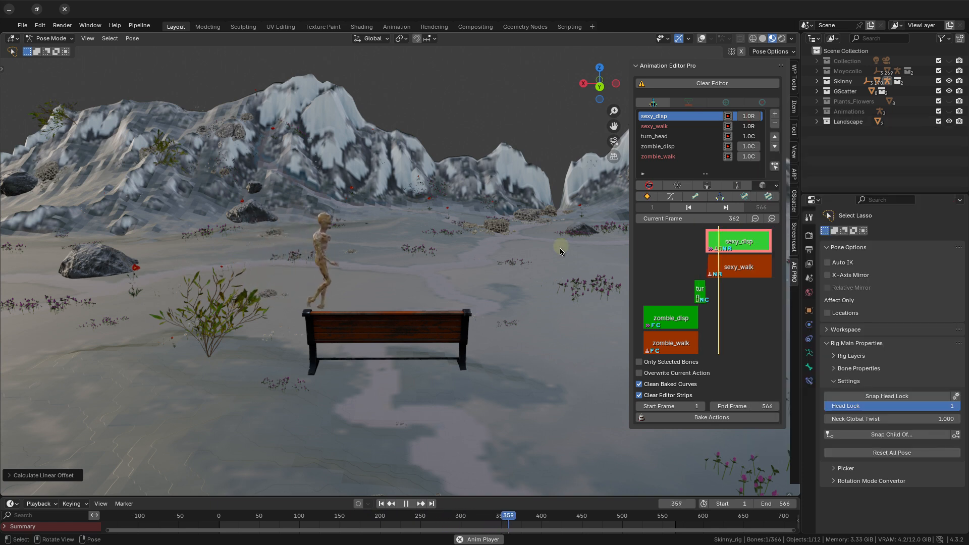